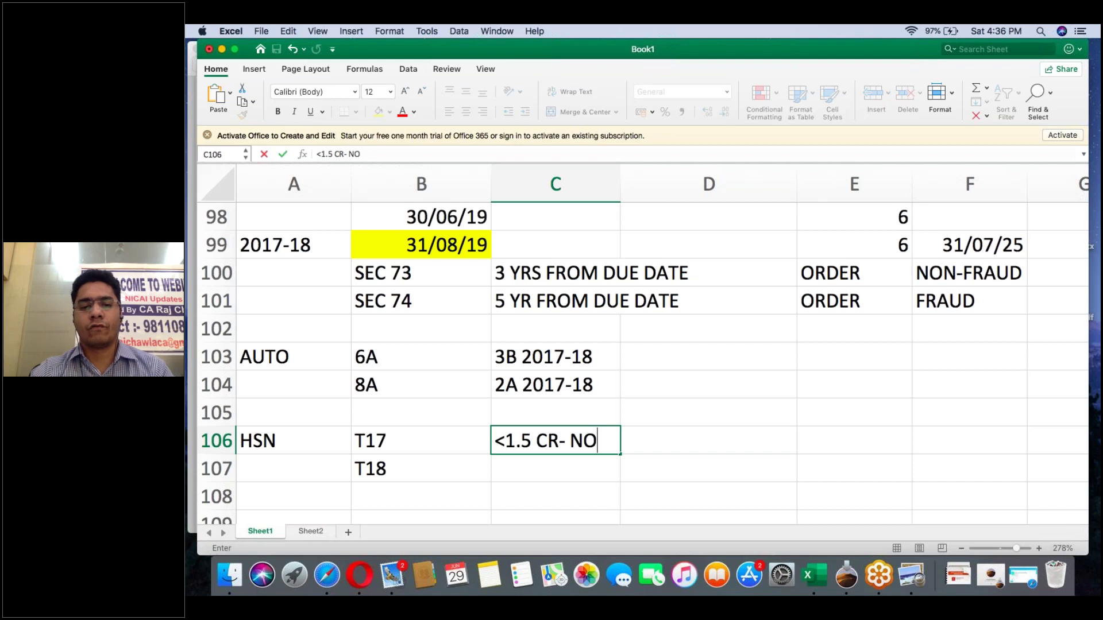
Commit the entry "<1.5 CR- NO" in C106 and clear T18 from cell B107.
key(Return)
key(Left)
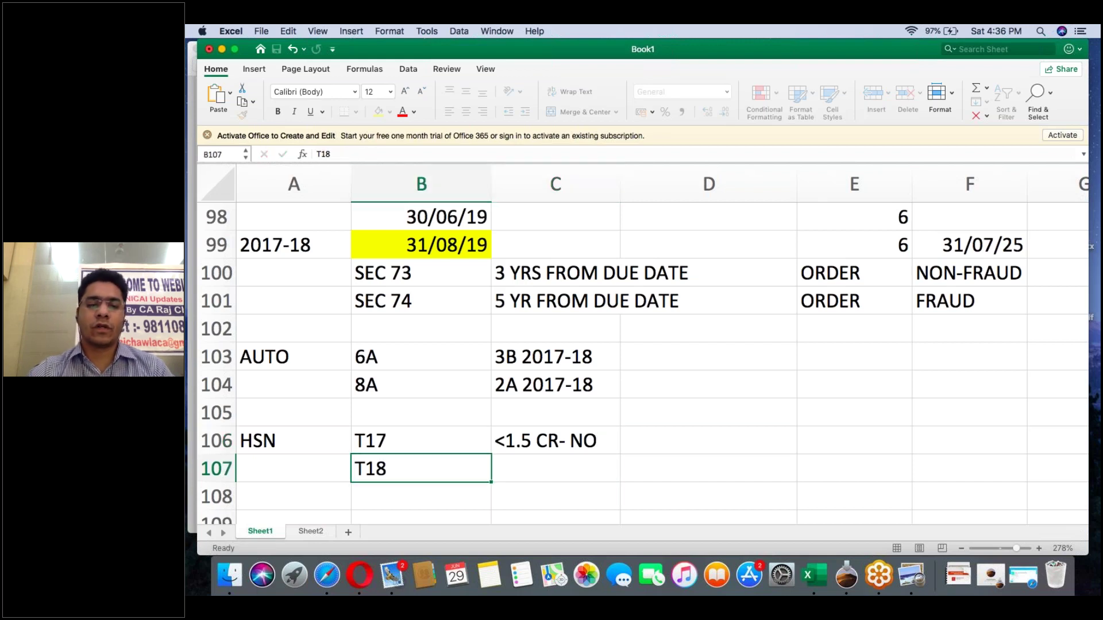
key(Delete)
Enter the HSN turnover slab "1.5 CR- 5 CR- 2 DIGIT" in cell C107.
click(556, 468)
text(1.5 CR)
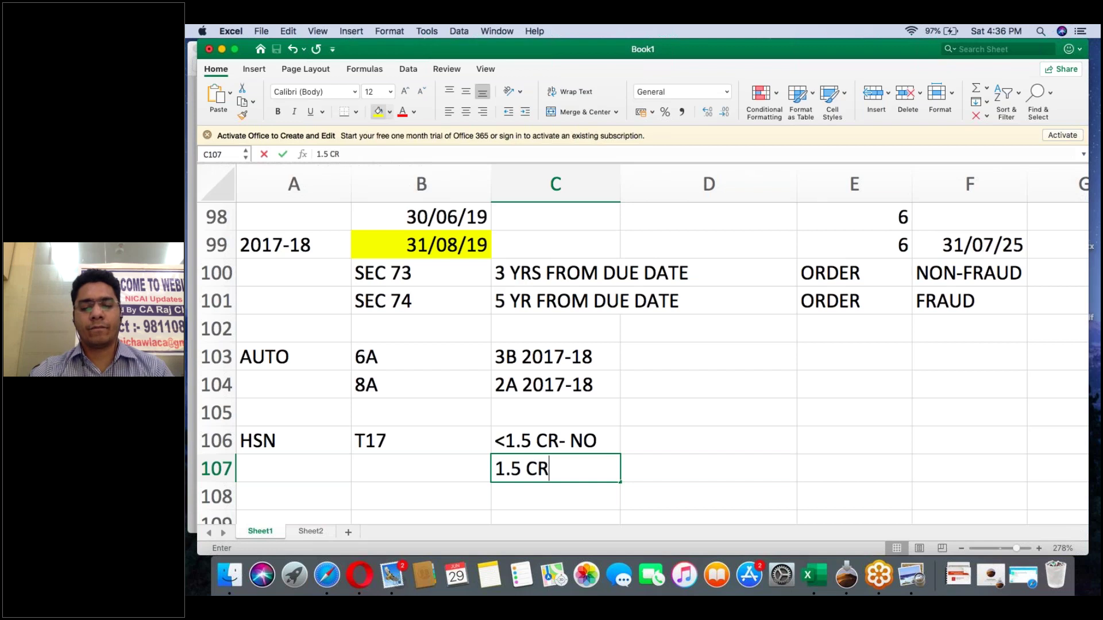
text(- )
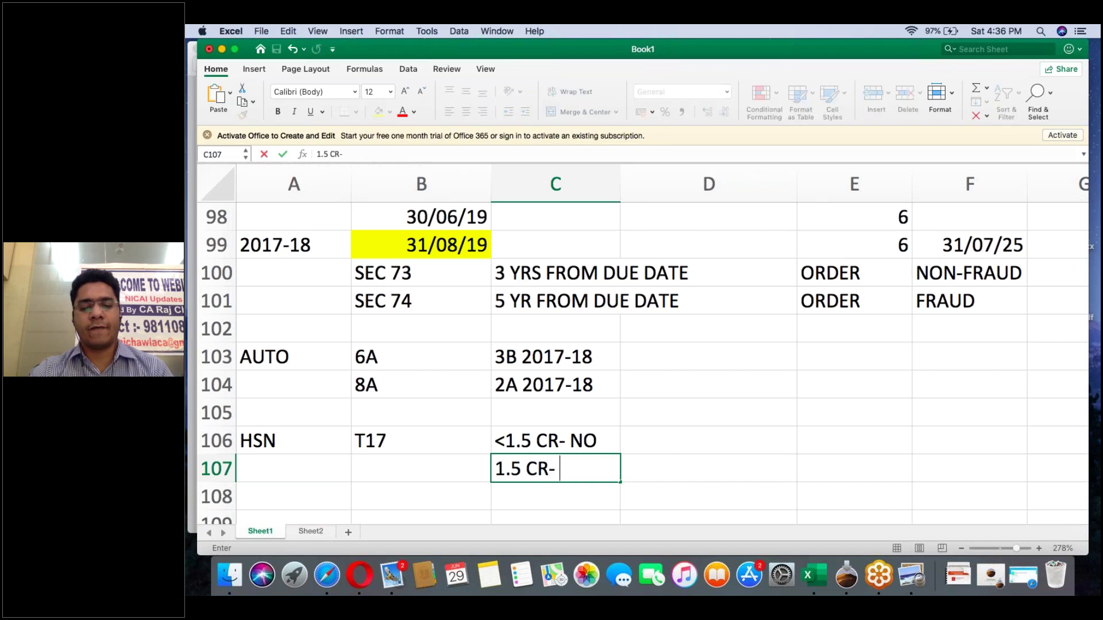
text(5 CR)
key(Return)
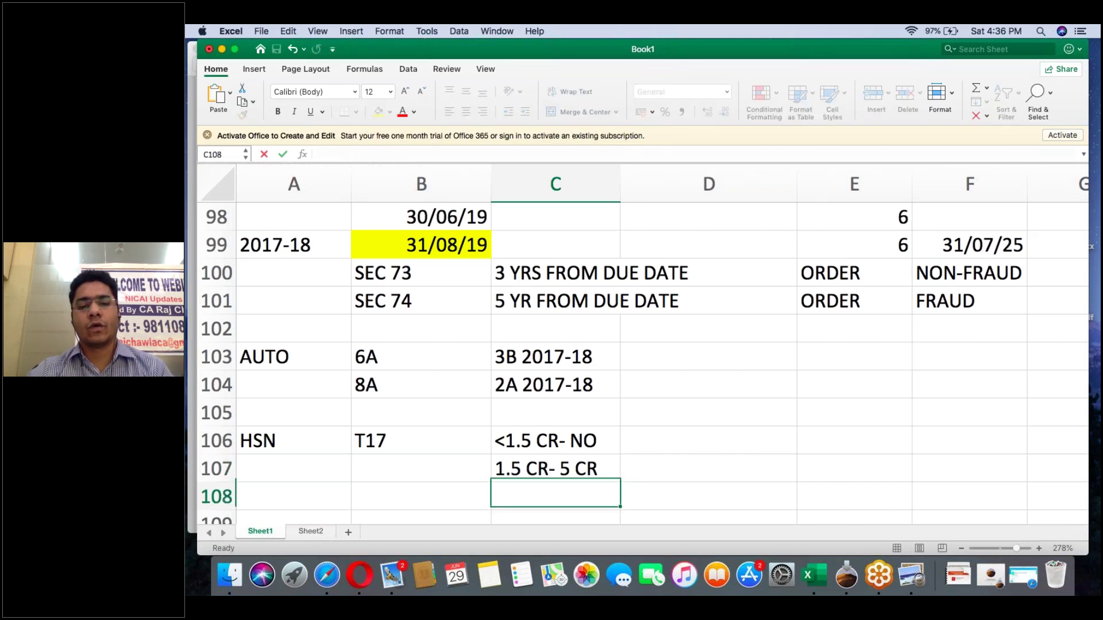
click(556, 468)
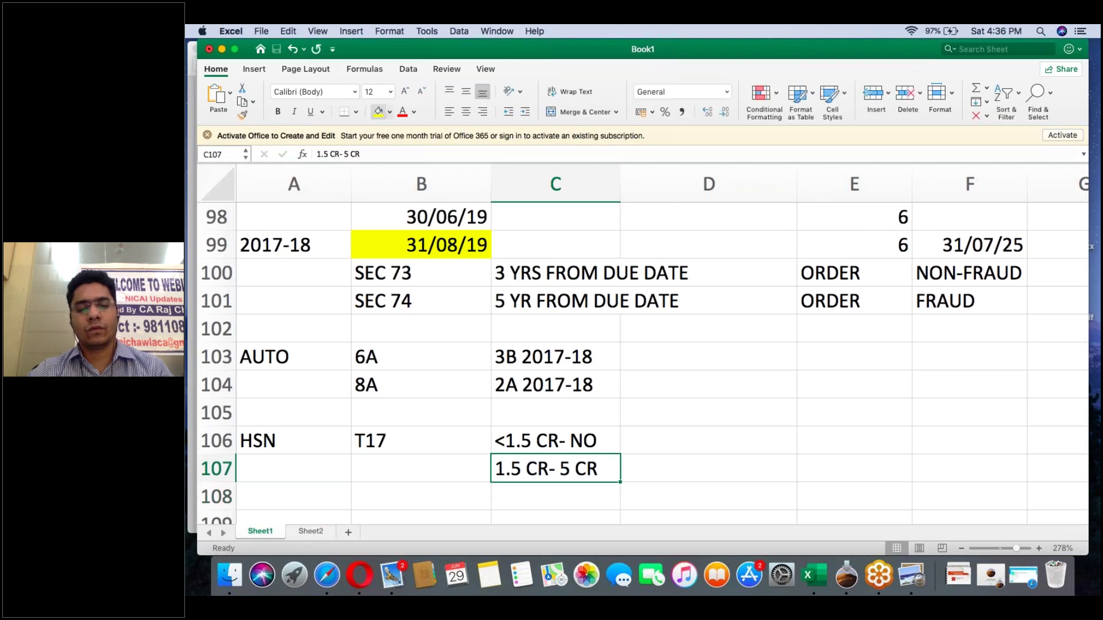
key(F2)
text(- 2)
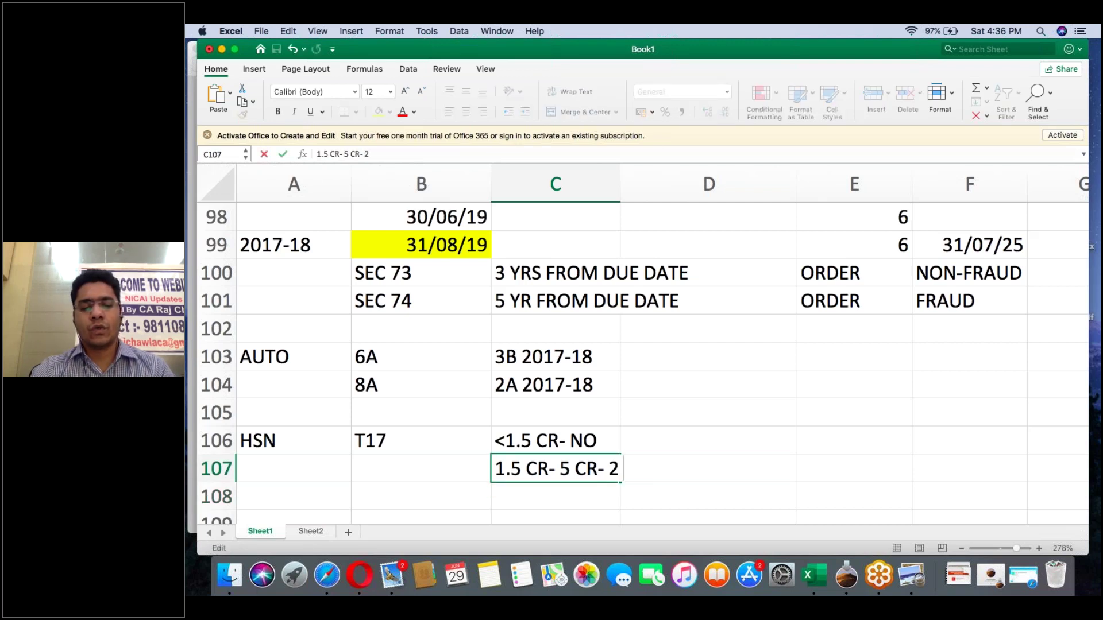
text( DIGIT)
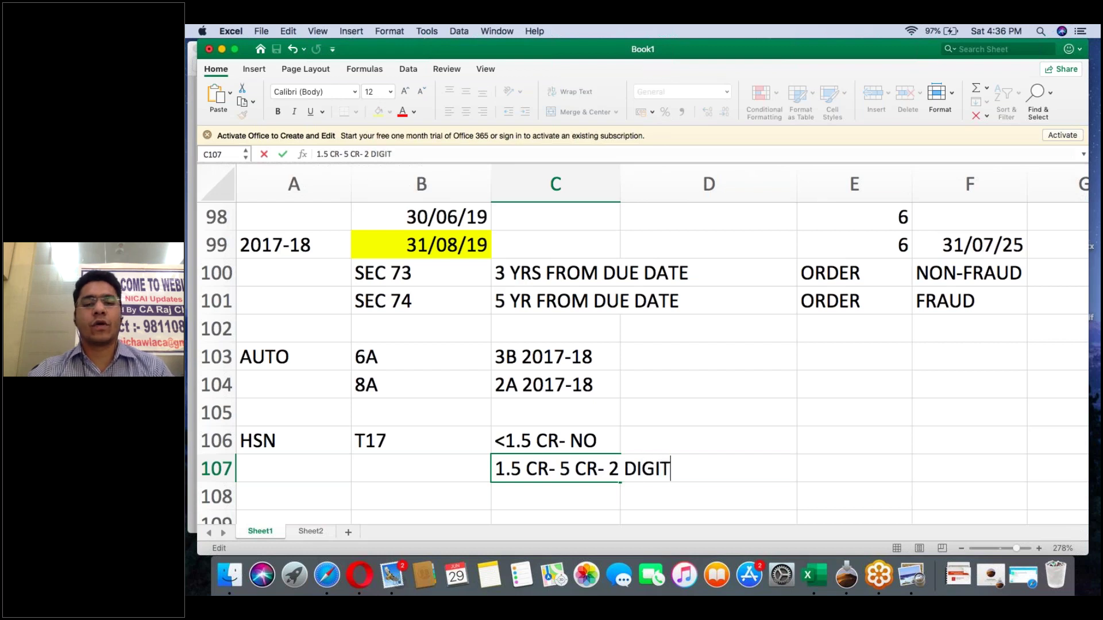
key(Return)
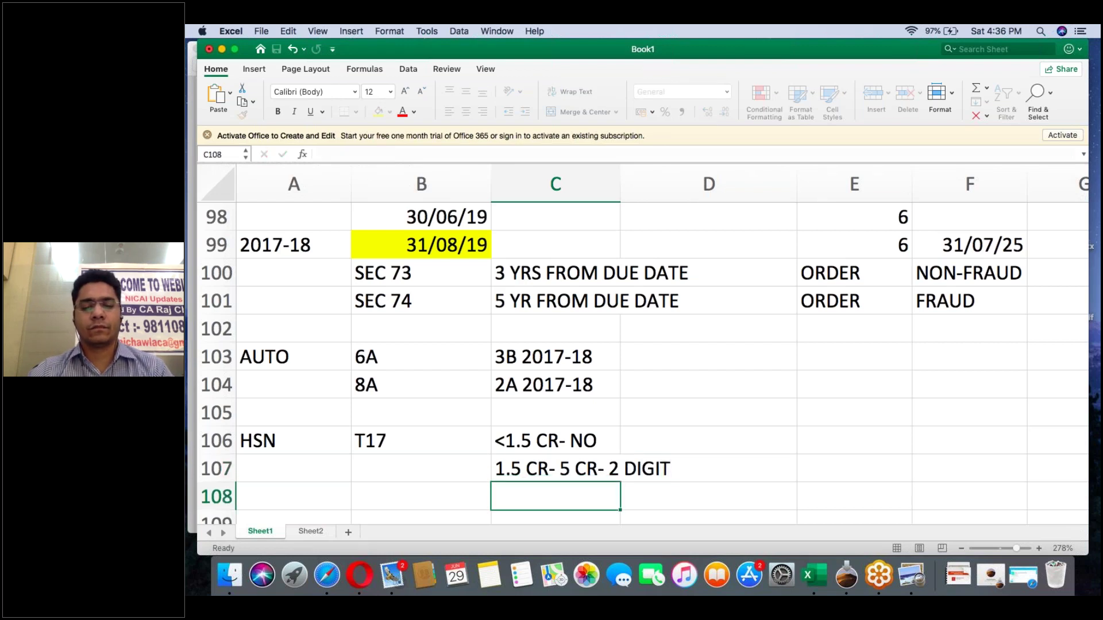
Enter the turnover slab "> 5 CR - 4 DIGIT" in cell C108.
text(> 5 CR)
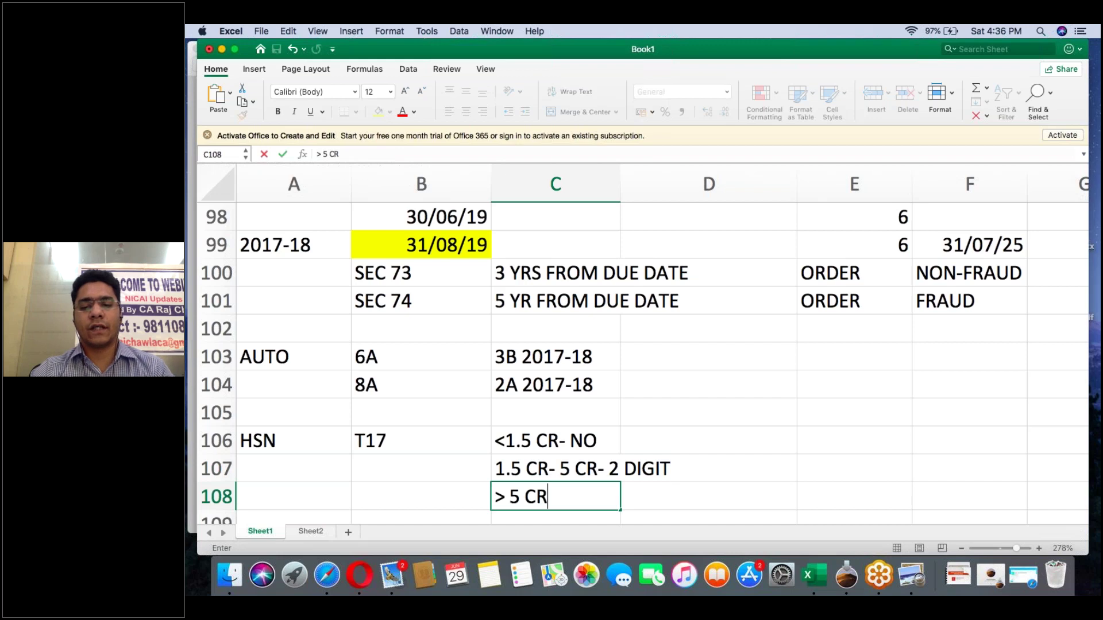
key(Return)
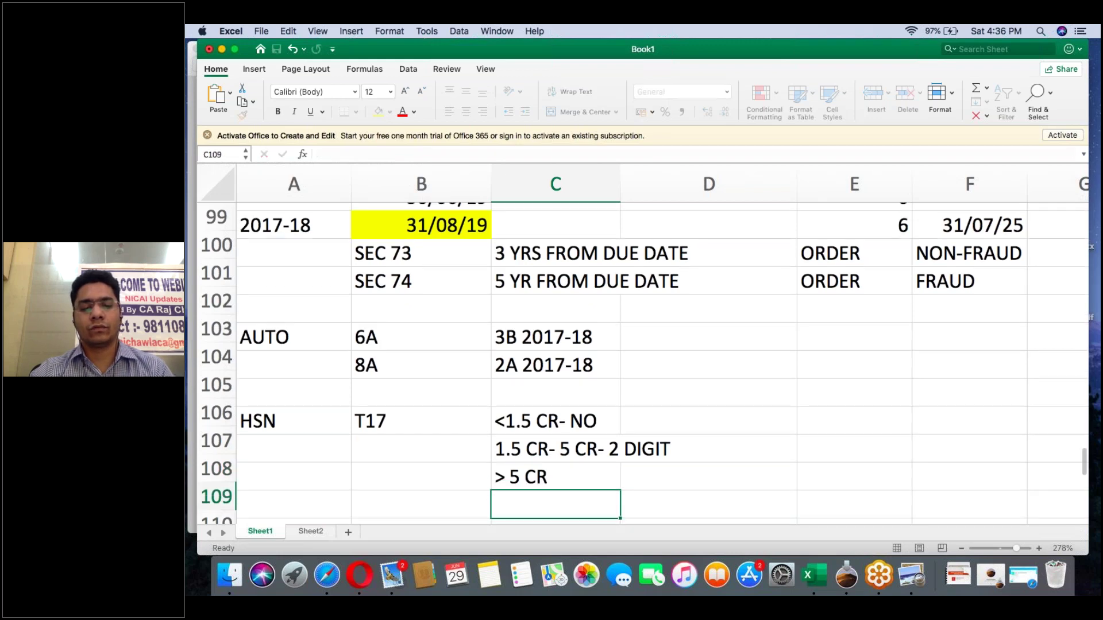
key(Up)
key(F2)
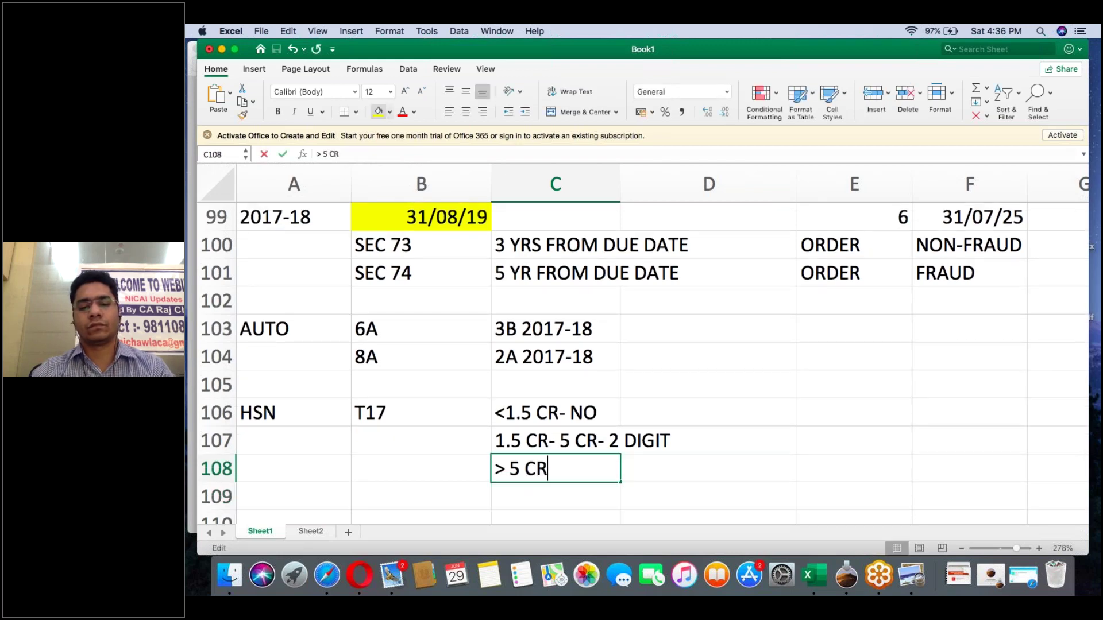
text(- 4 DIGIT)
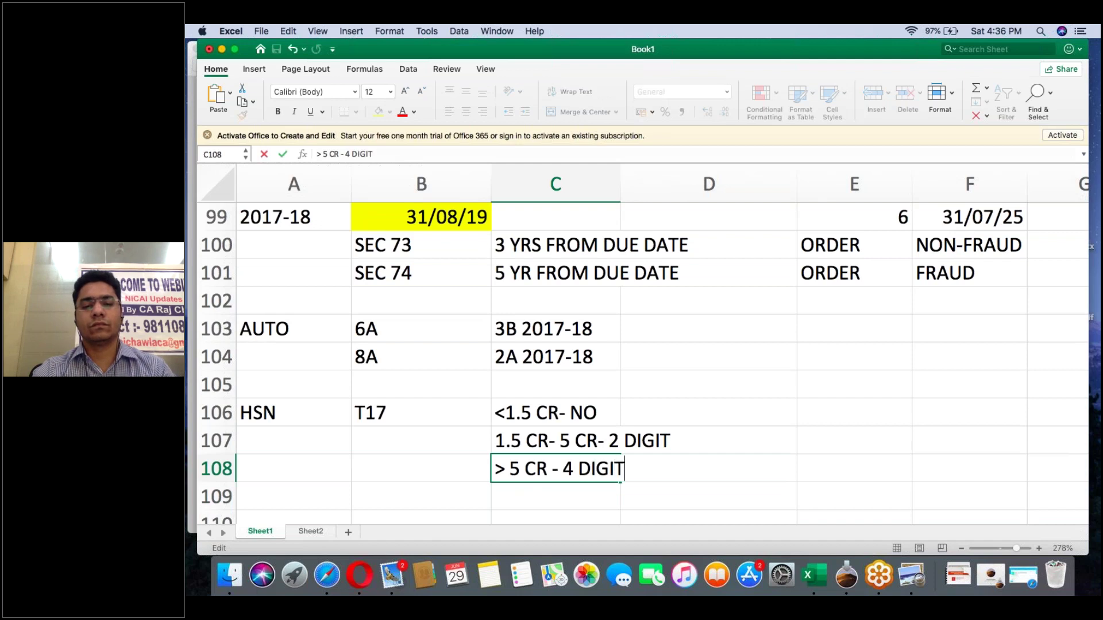
key(Return)
Add the note "PRECEDING FY" in cell E106, on the row of the HSN T17 entry.
key(Up)
key(Up)
key(Up)
key(Right)
click(855, 412)
text(PREC)
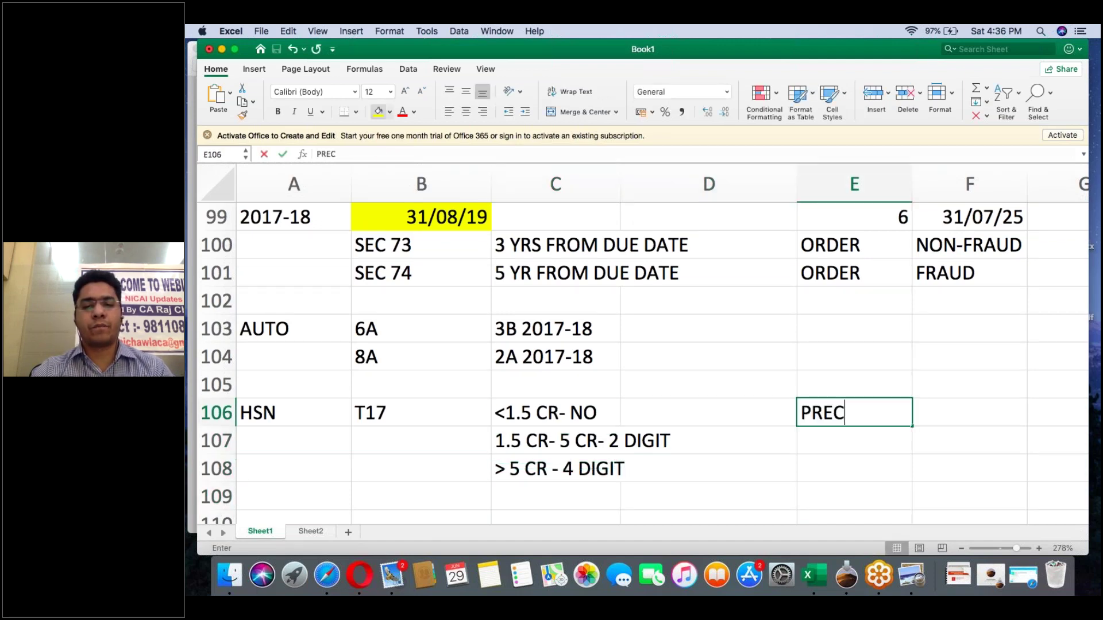
text(EDING FY)
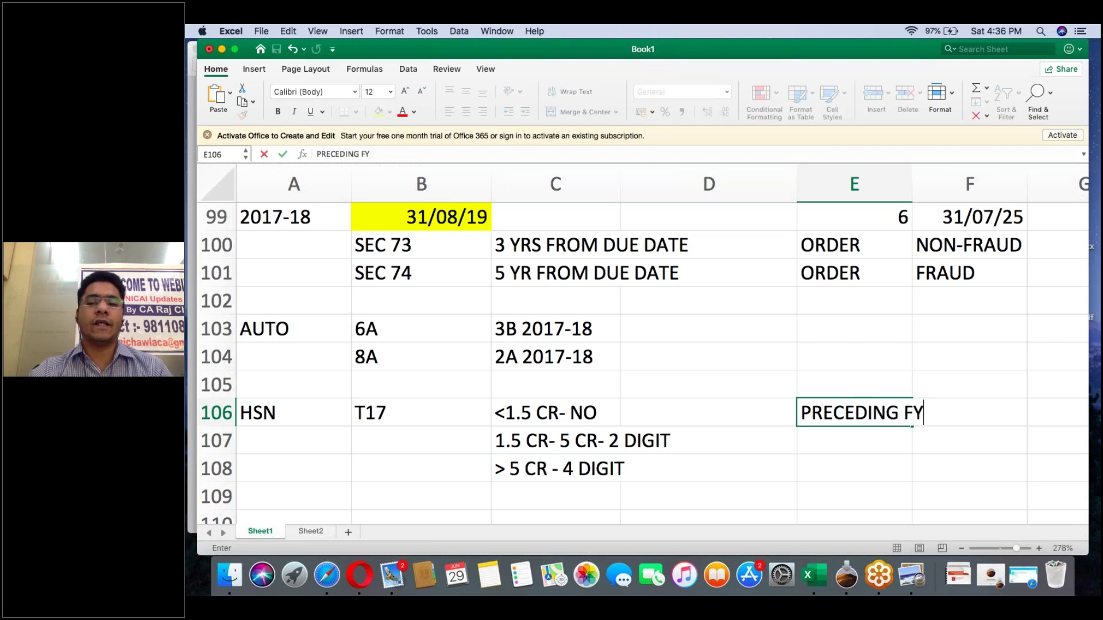
key(Return)
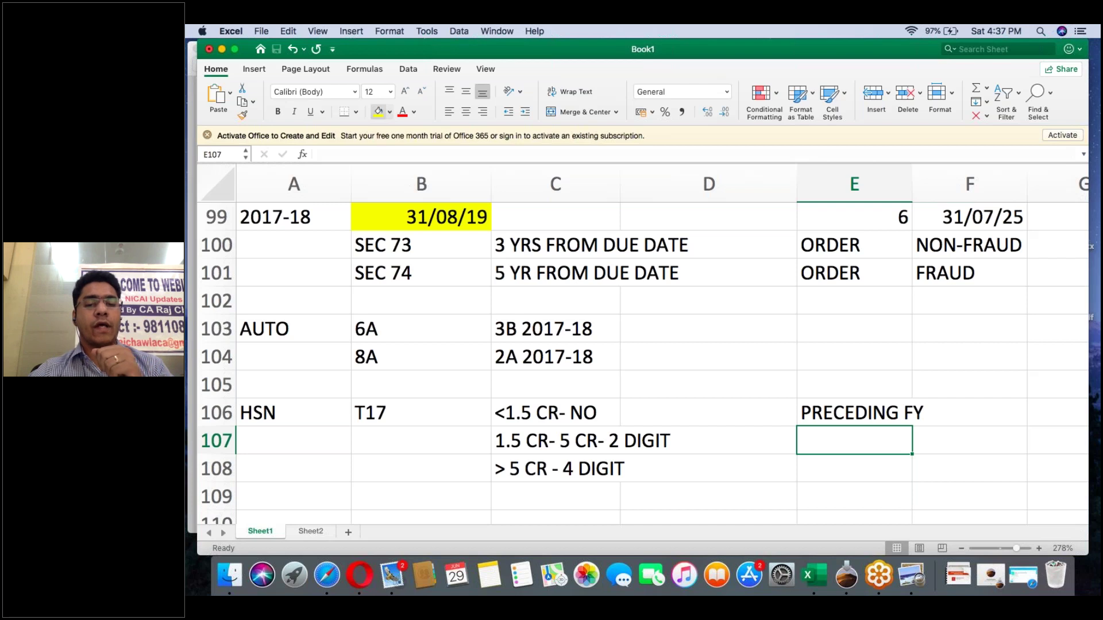
Enter the table label T18 in cell B110, below the T17 block.
click(708, 413)
click(294, 413)
key(Right)
key(Down)
key(Down)
key(Down)
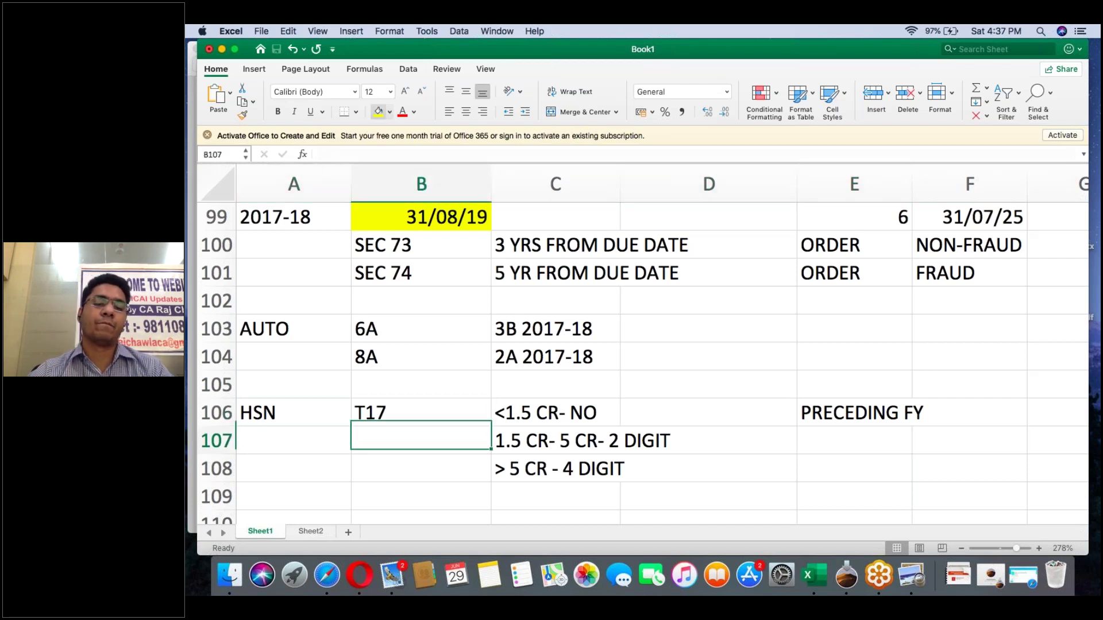
key(Down)
text(T)
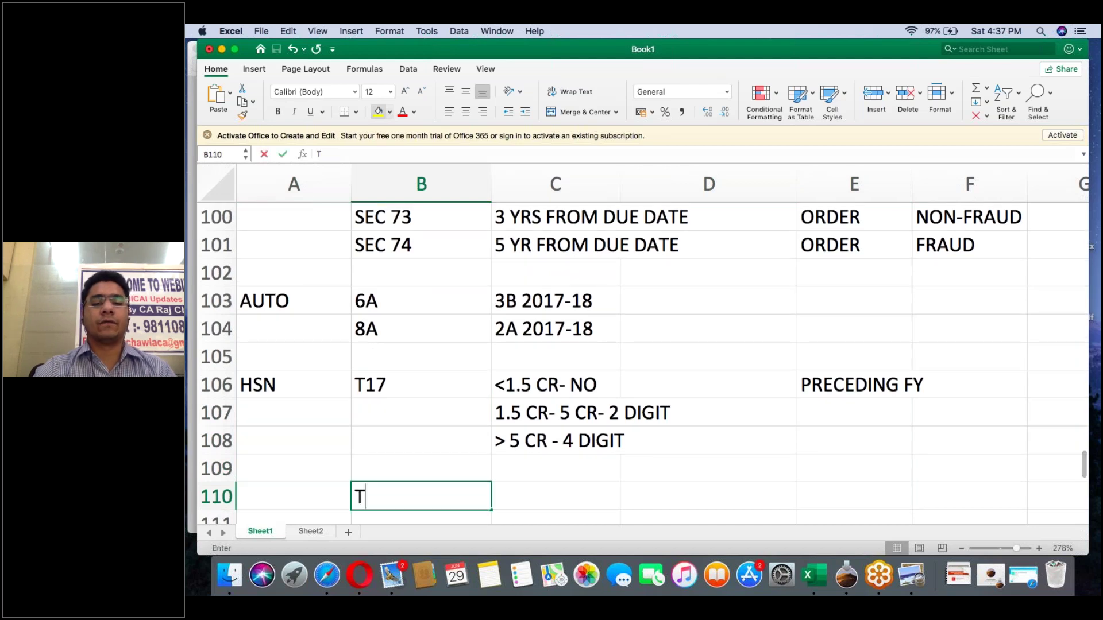
text(18)
key(Return)
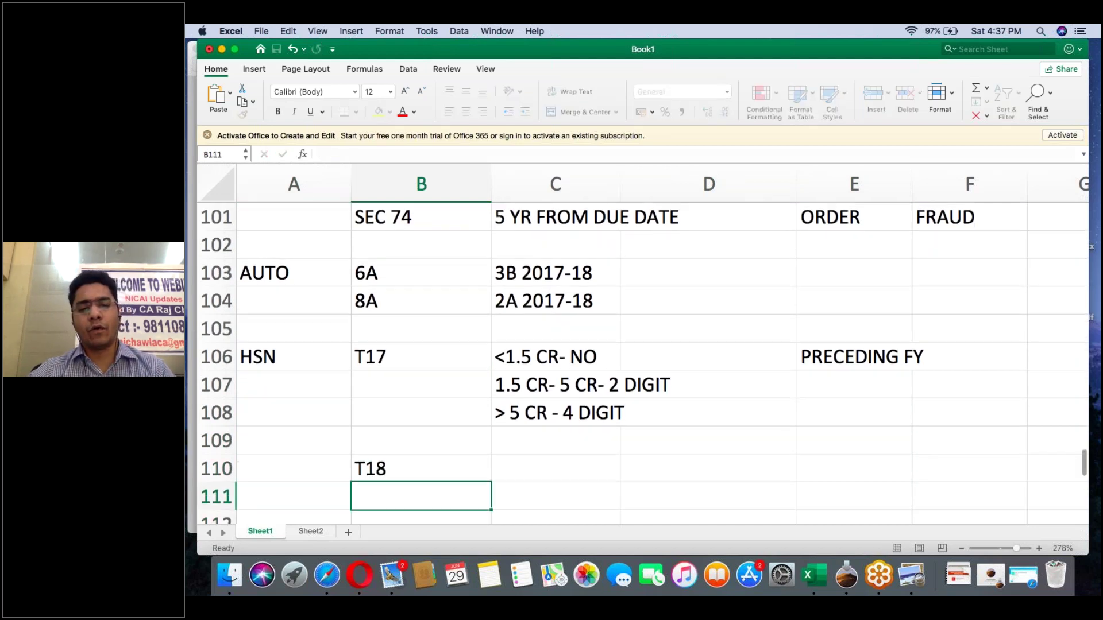
Enter the codes 54, 63 and 99 in cells C110 to C112, beside the T18 label.
click(556, 468)
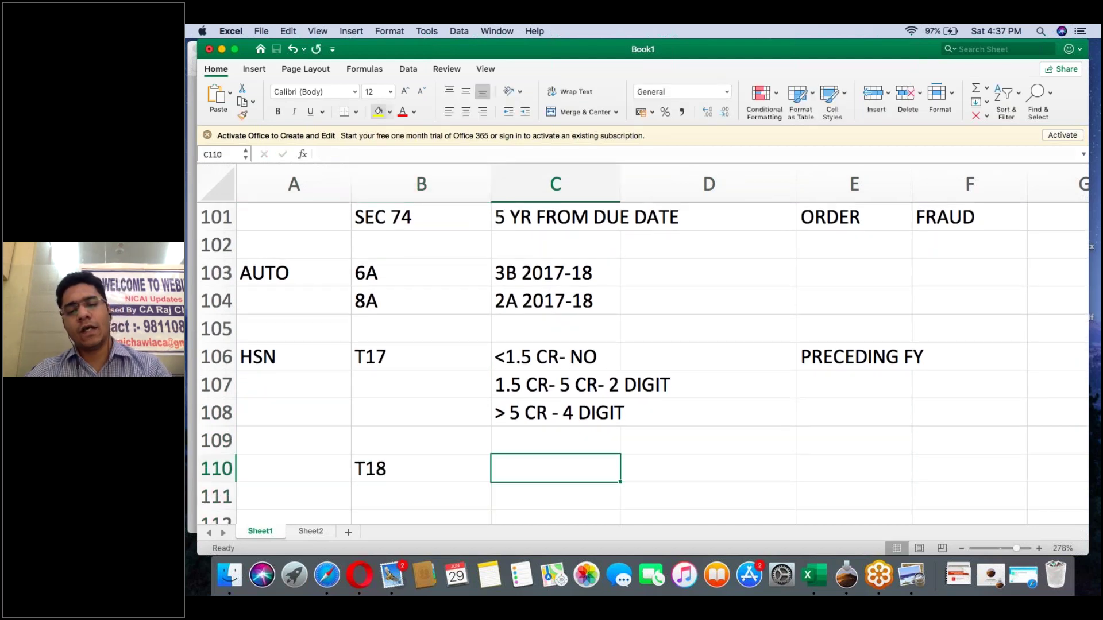
text(54)
key(Return)
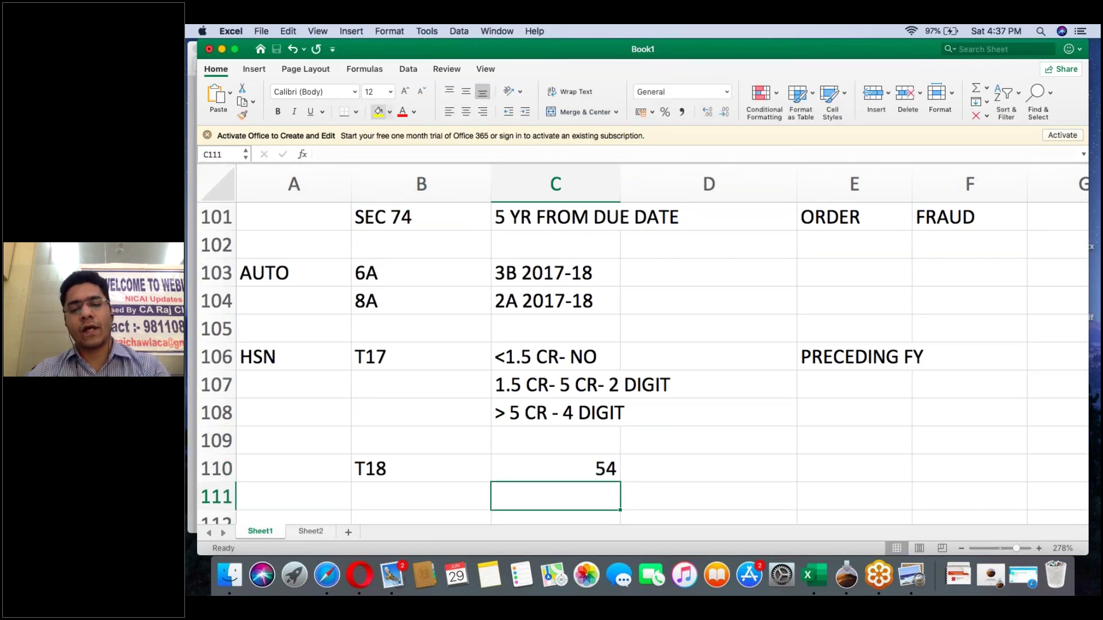
text(63)
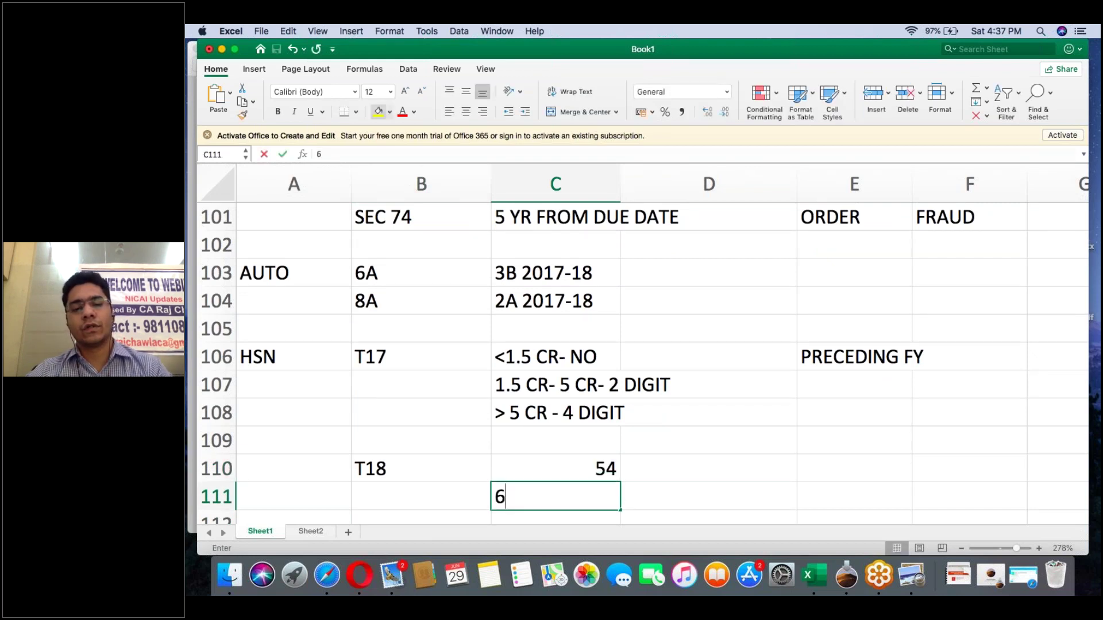
key(Return)
text(99)
key(Return)
Enter the amounts 100, 70 and 70 in cells D110 to D112, beside the codes.
click(708, 441)
click(708, 412)
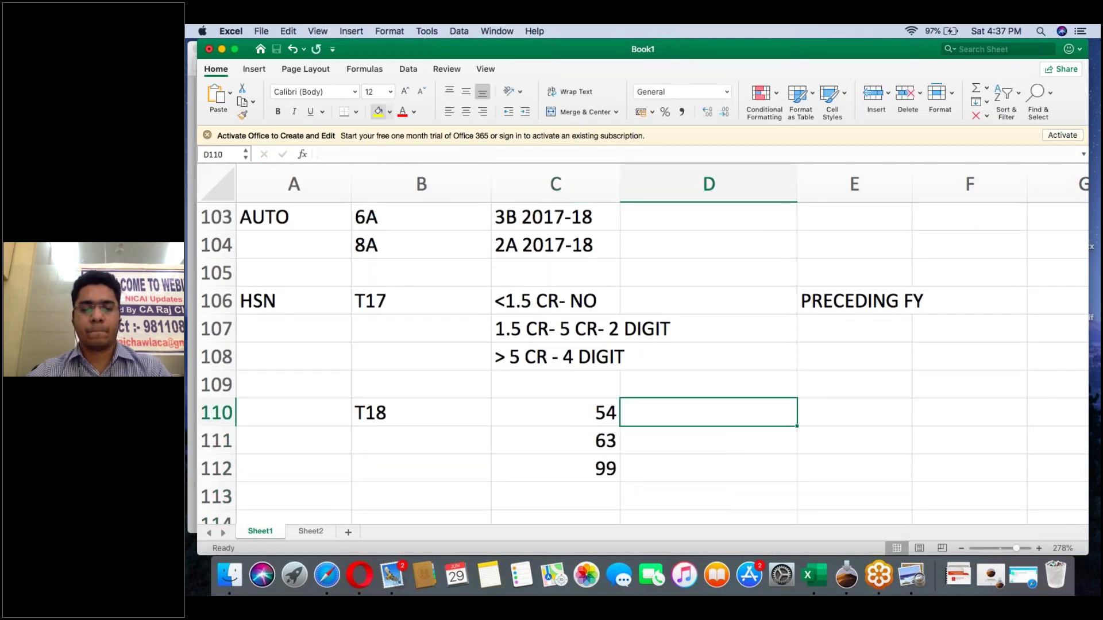
text(100)
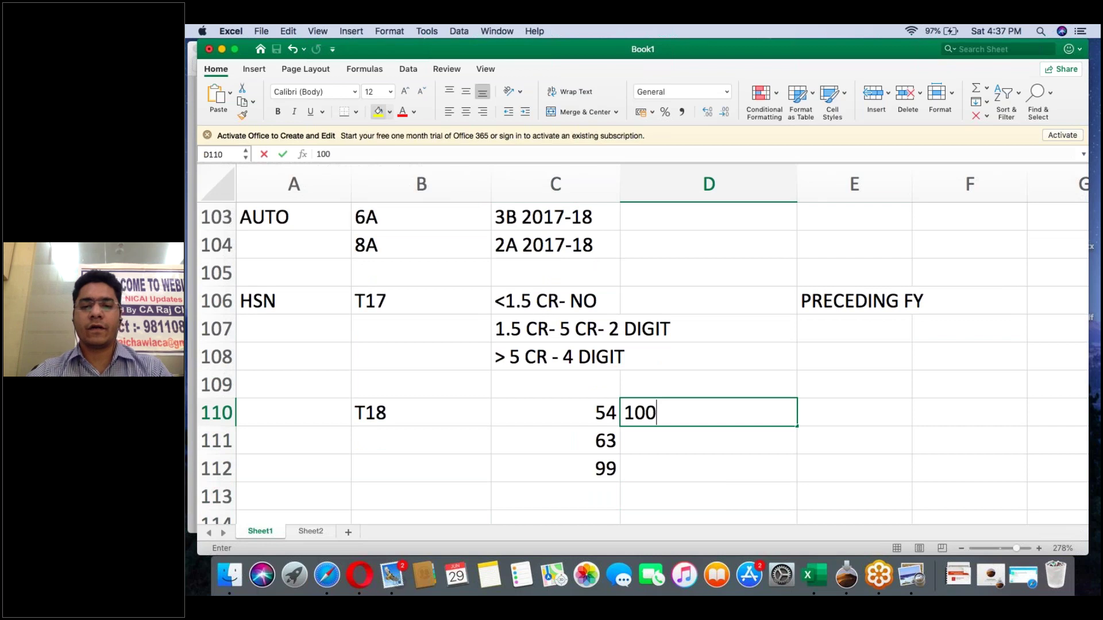
key(Return)
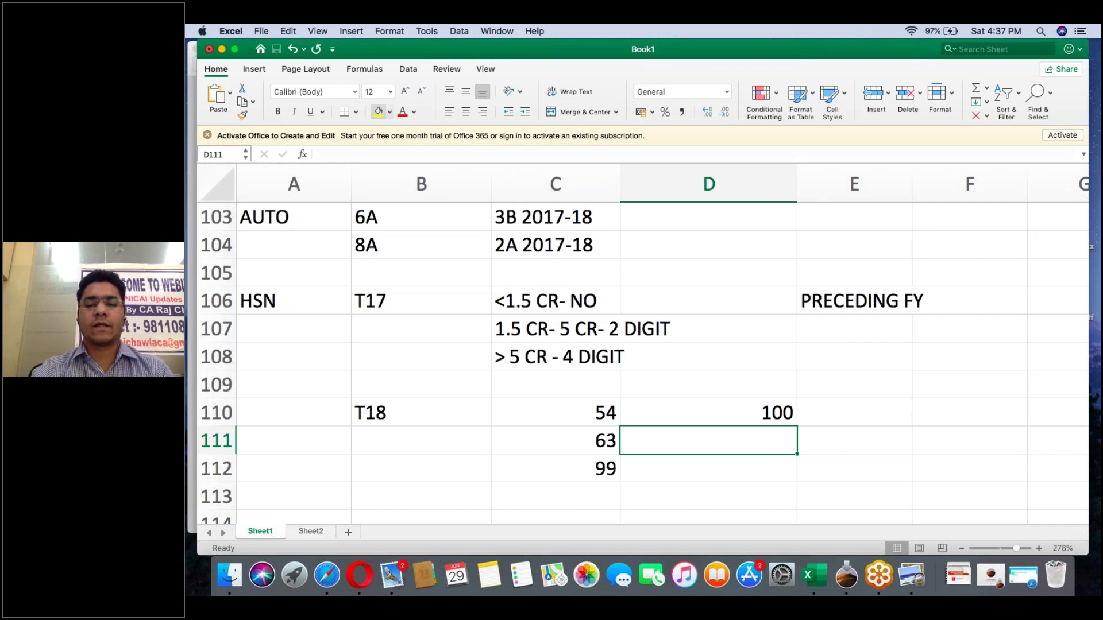
text(70)
key(Return)
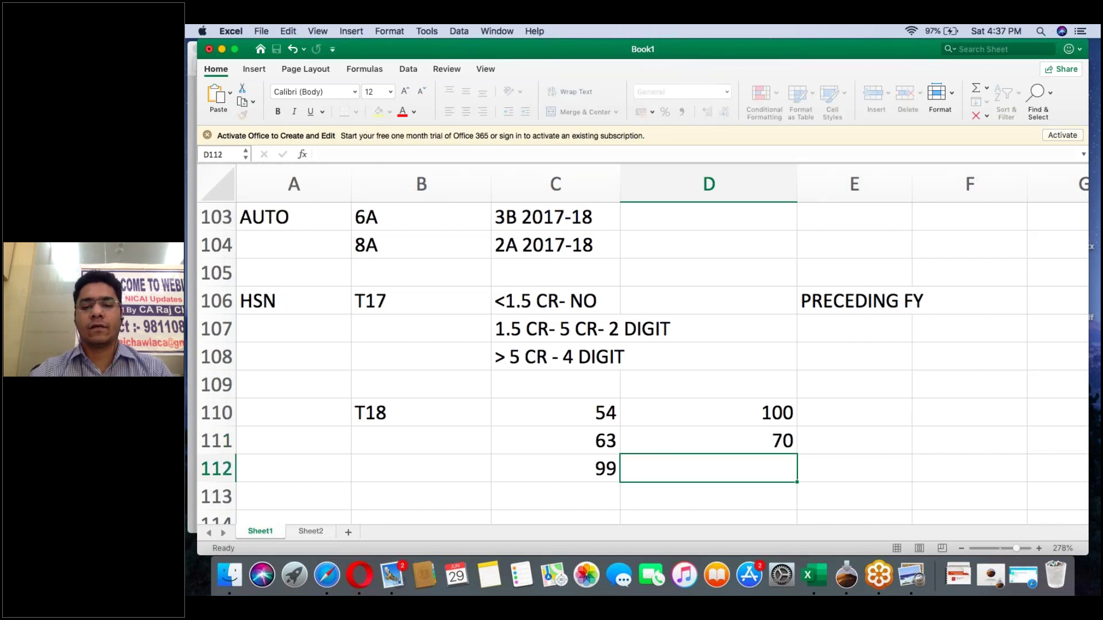
text(70)
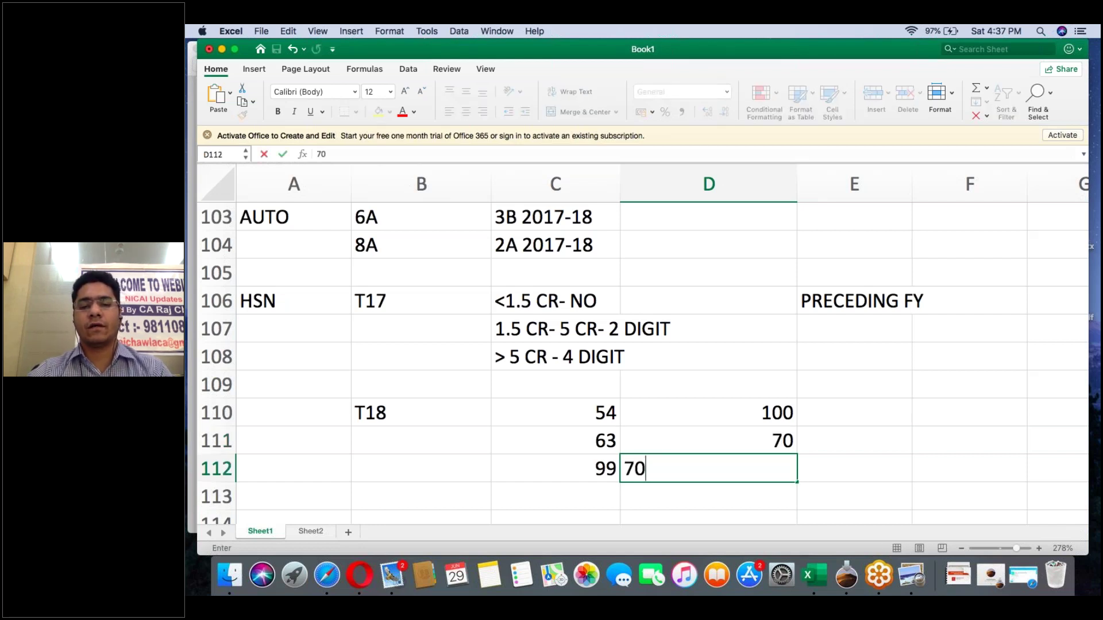
key(Return)
Move the code 99 and its amount from C112:D112 down one row to C113:D113.
key(Up)
key(Left)
key(shift+Right)
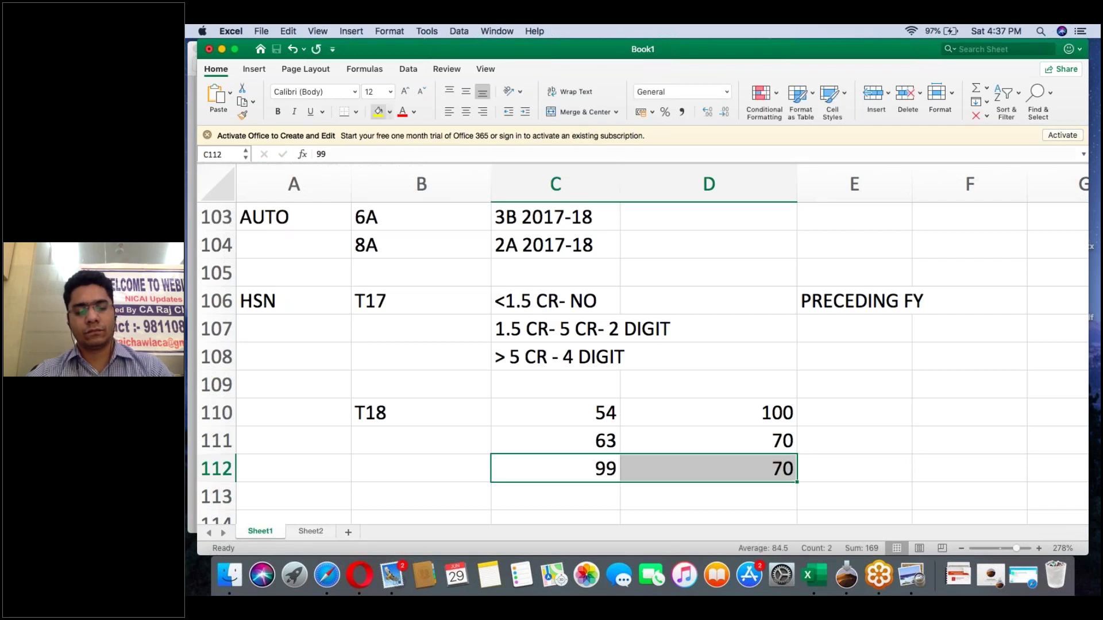
key(super+x)
key(Down)
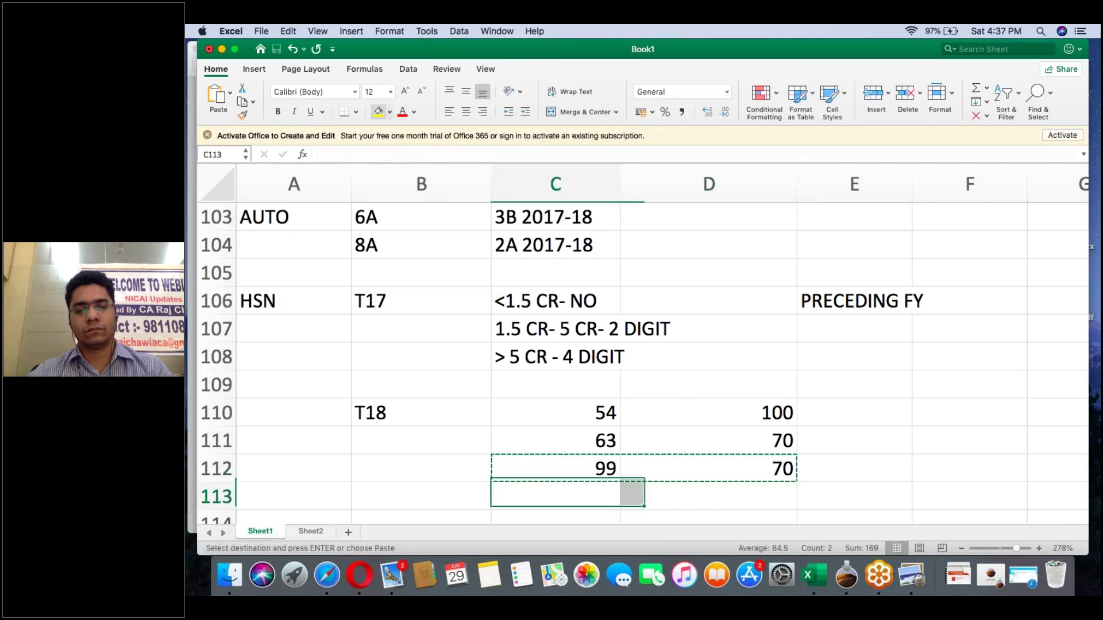
key(super+v)
Fill the freed row 112 with code 86 in C112 and amount 2 in D112.
key(Up)
text(86)
key(Return)
key(Up)
key(Right)
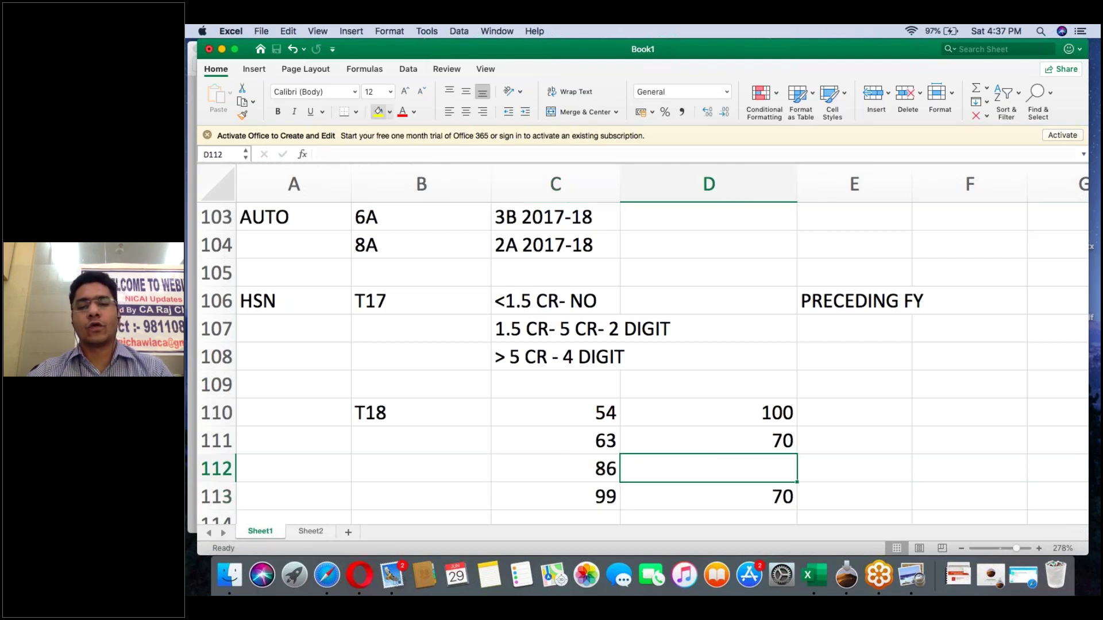
text(2)
key(Up)
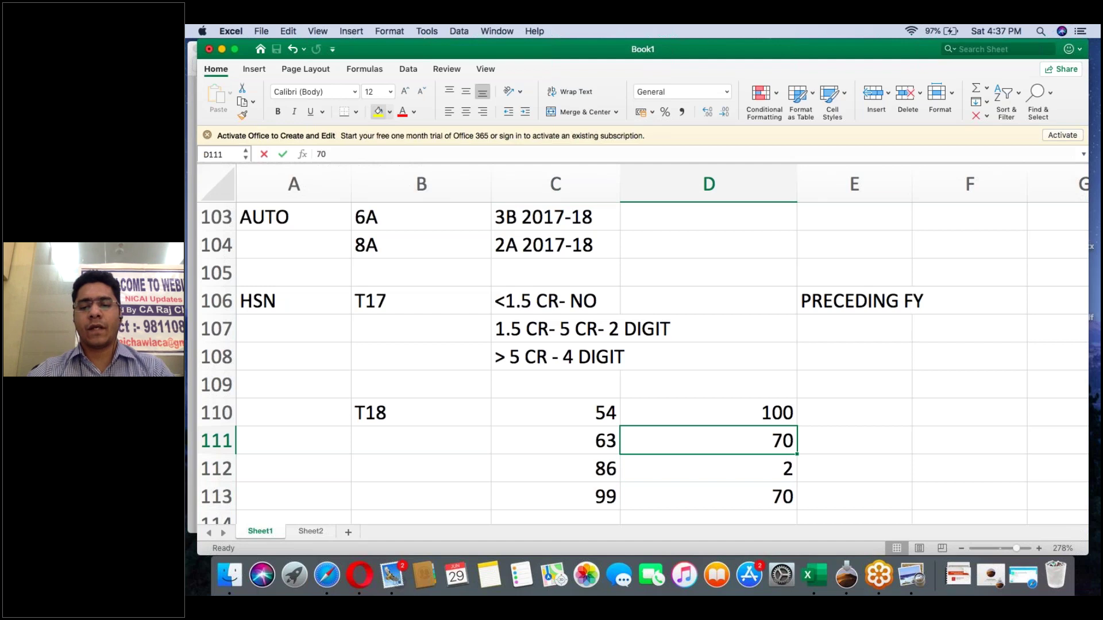
key(Down)
key(Down)
key(Down)
text(+)
key(Down)
key(Up)
key(Up)
key(Up)
key(Up)
key(Up)
key(Escape)
Total the amounts D110:D113 with a SUM formula in cell D114.
text(=SUM()
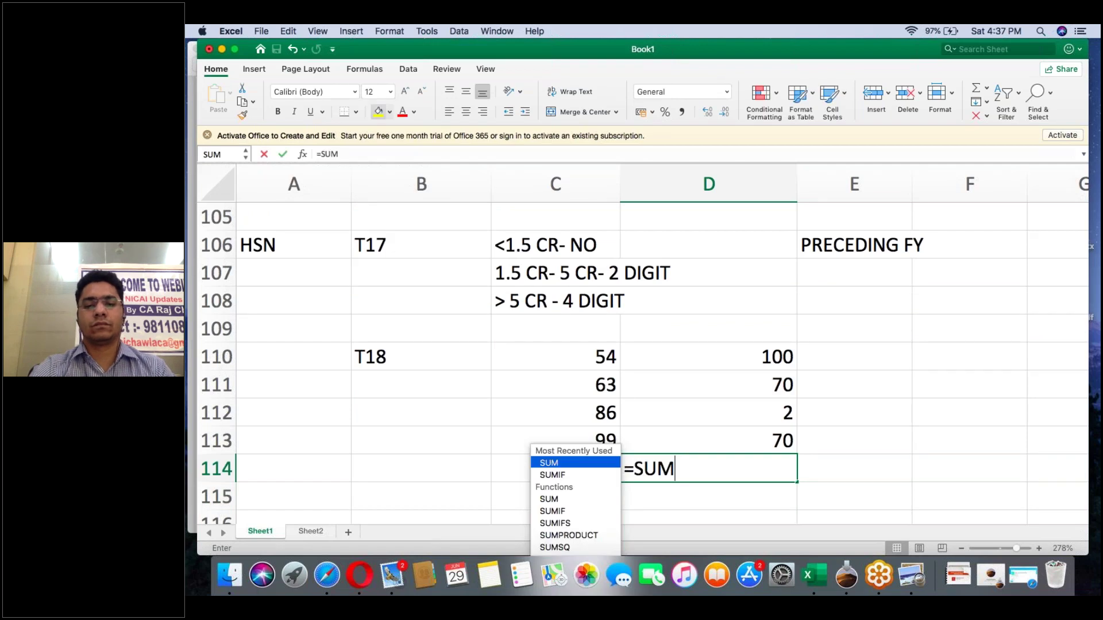
key(Up)
key(shift+Up)
key(shift+Up)
key(shift+Up)
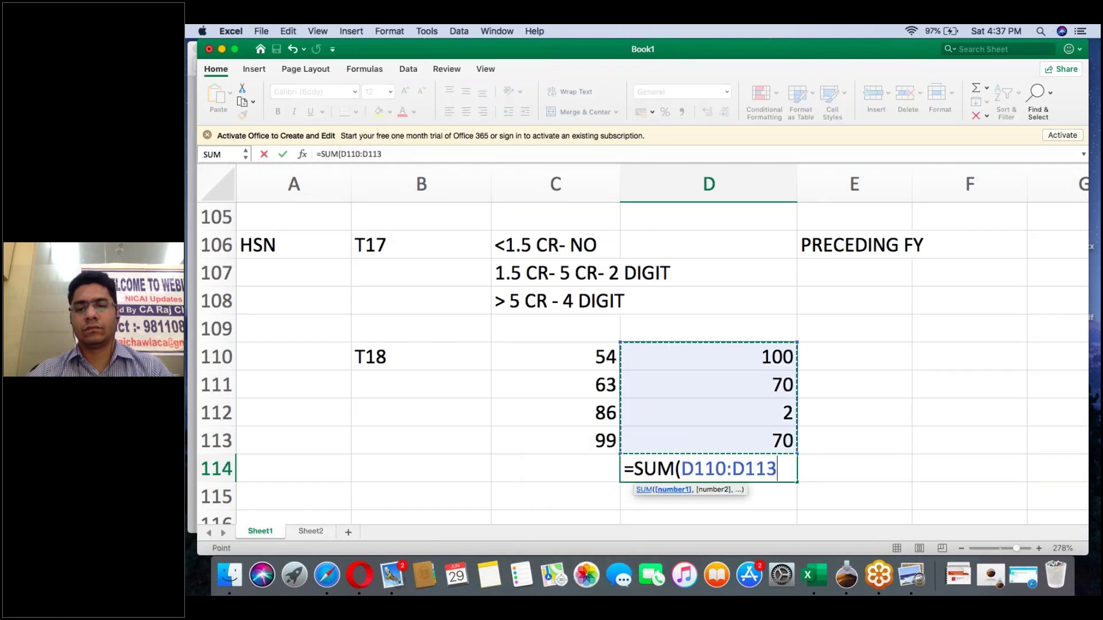
key(Return)
Calculate code 54's share of the total in E110 with =+D110/D114*100 and apply the Percentage format to the cell.
key(Right)
key(Up)
key(Up)
key(Up)
key(Up)
key(Up)
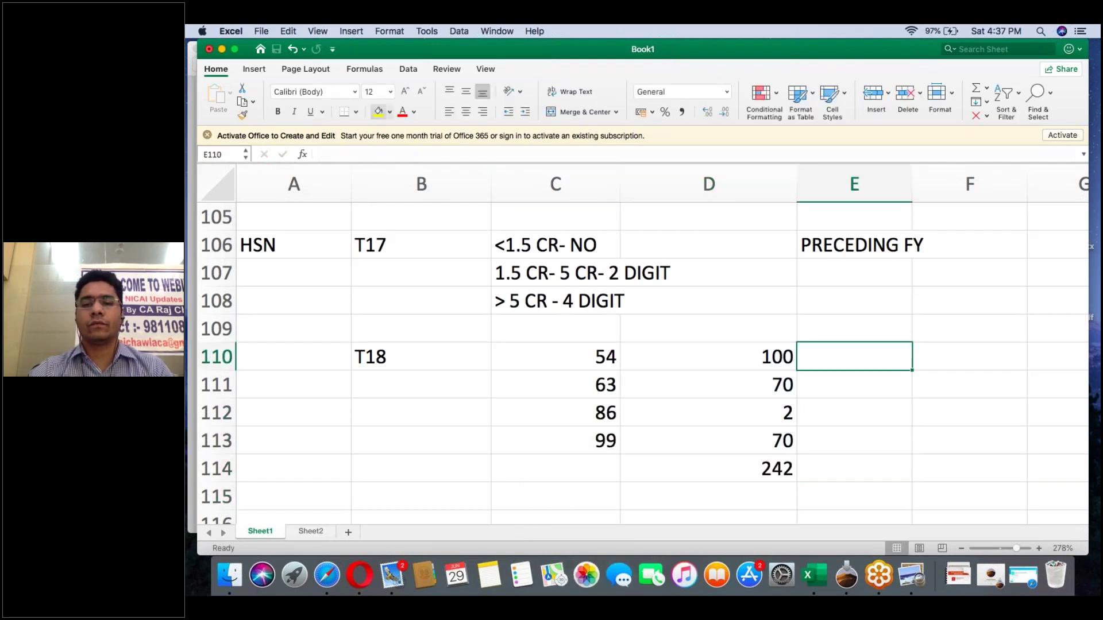
text(+)
key(Left)
text(/)
key(Left)
key(Down)
key(Down)
key(Down)
key(Down)
text(*100)
key(Return)
key(Up)
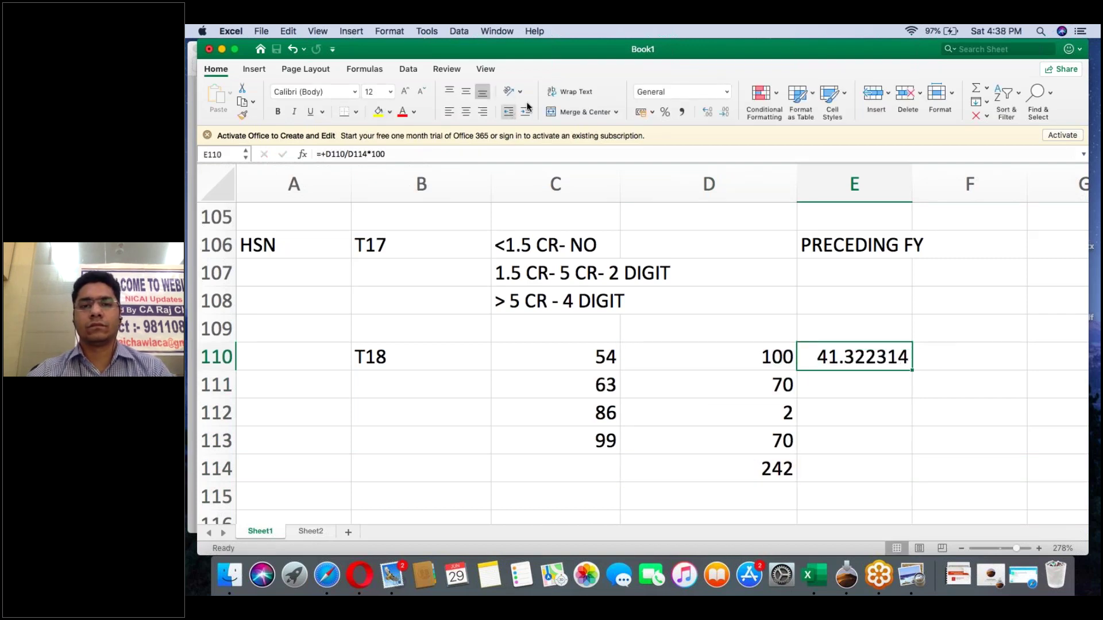
click(665, 112)
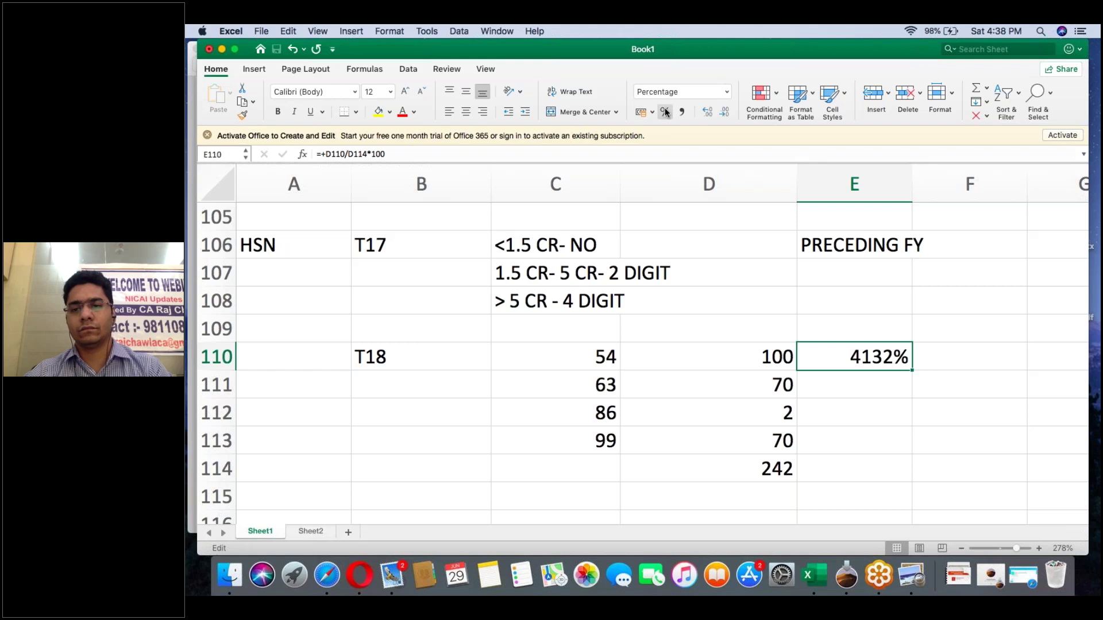
Remove the *100 factor from the share formula in E110 so it reads =+D110/D114.
key(F2)
key(BackSpace)
key(BackSpace)
key(BackSpace)
key(BackSpace)
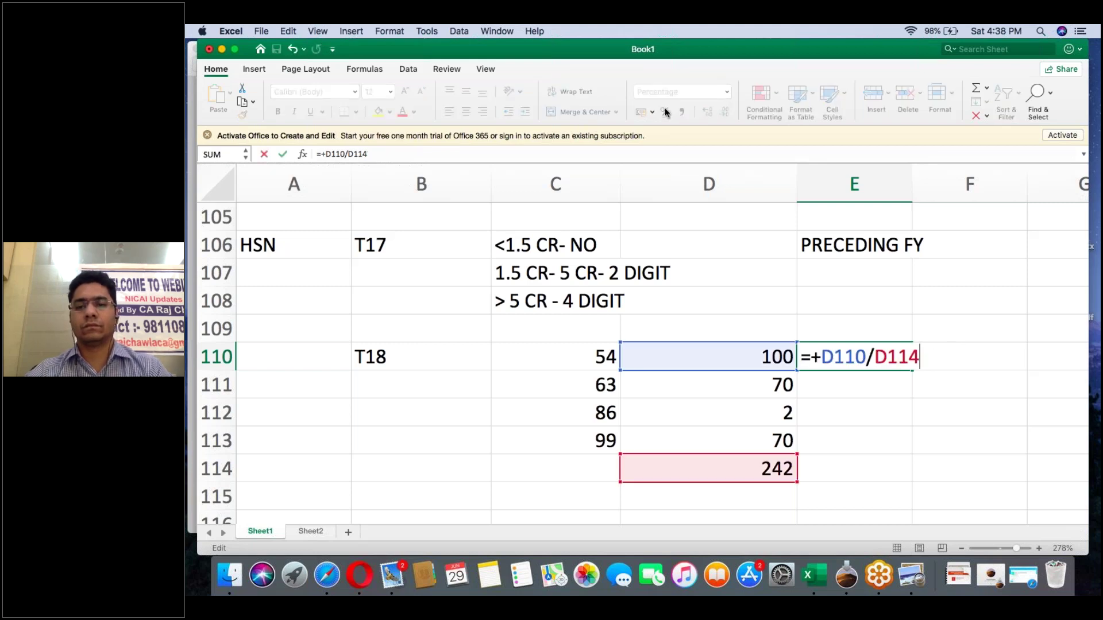
key(Return)
key(Up)
text(C)
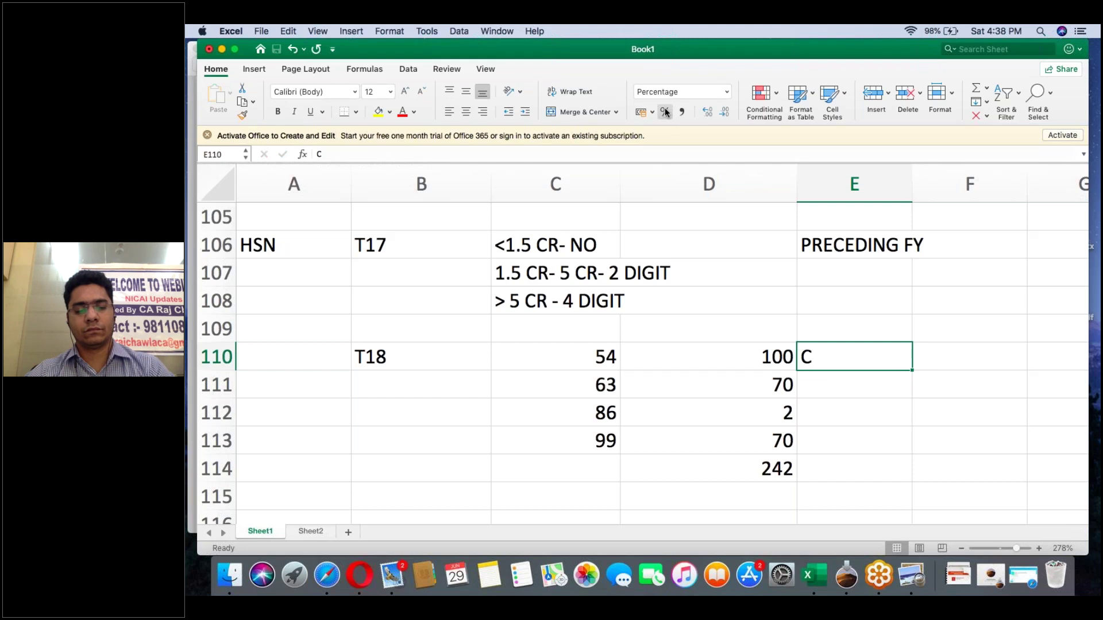
key(super+z)
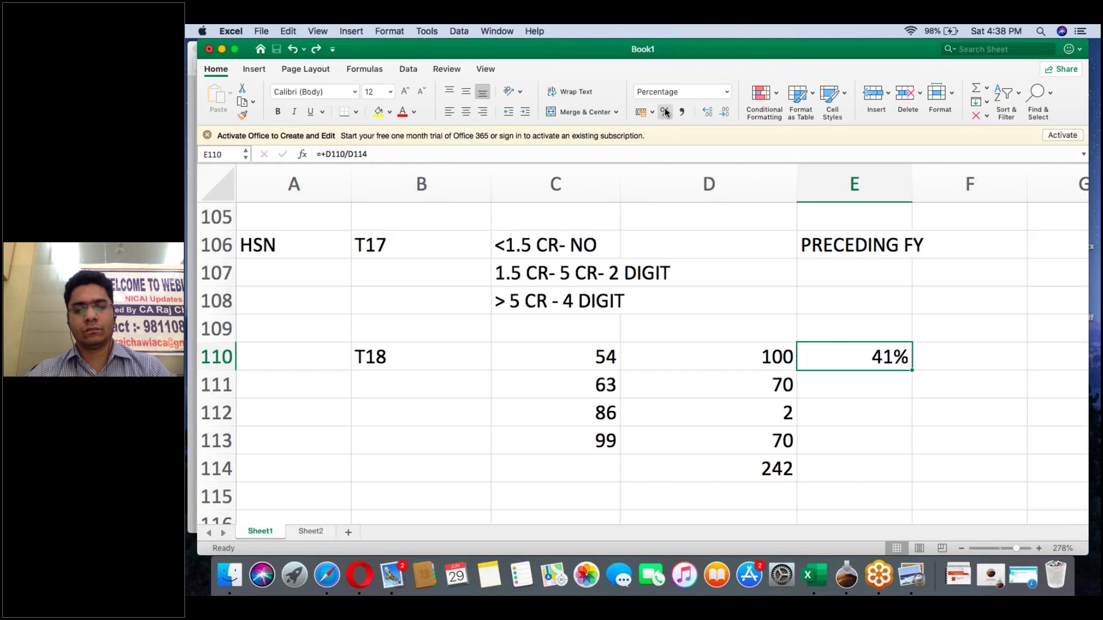
Copy the percentage share formula and format from E110 to E111:E113.
key(super+c)
key(Down)
key(shift+Down)
key(shift+Down)
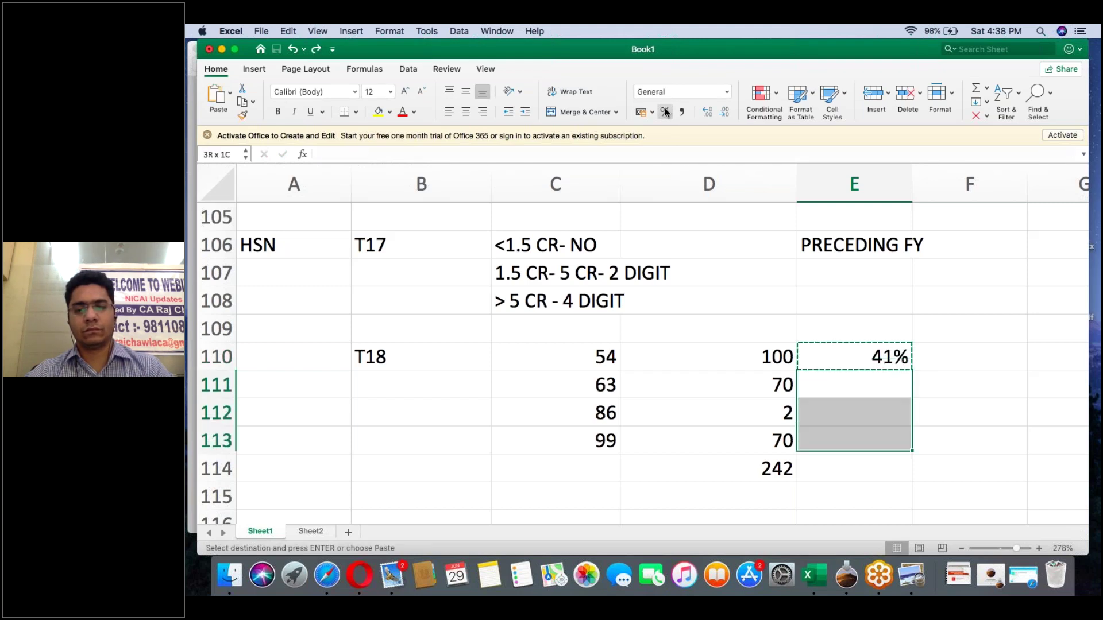
key(super+v)
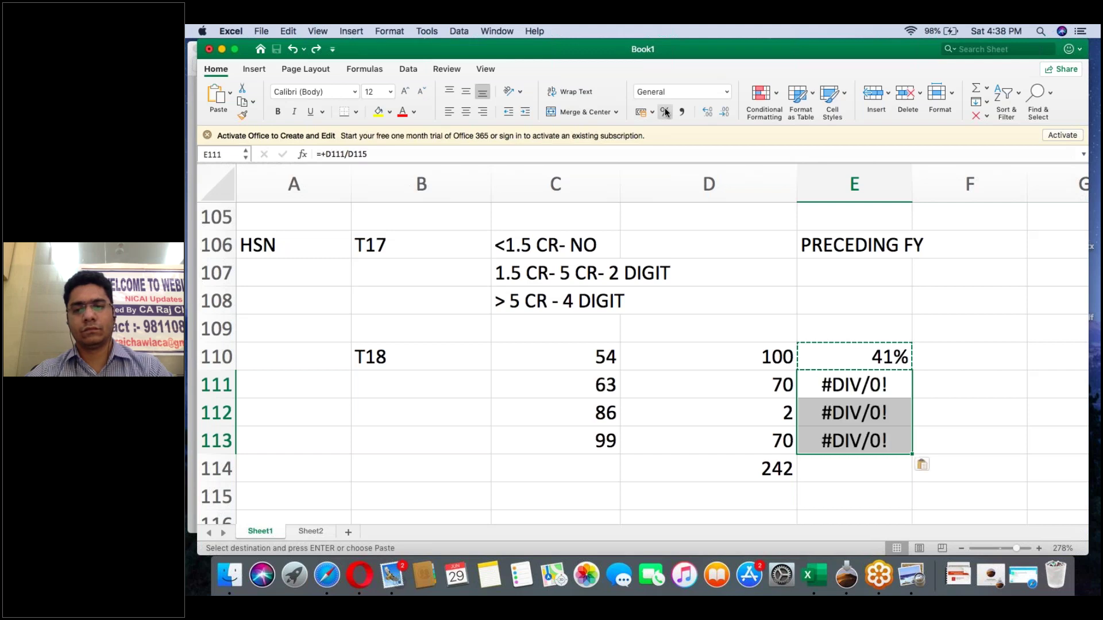
Replace the formula in E111 with code 63's share of the total, D111 divided by D114.
key(Down)
key(Up)
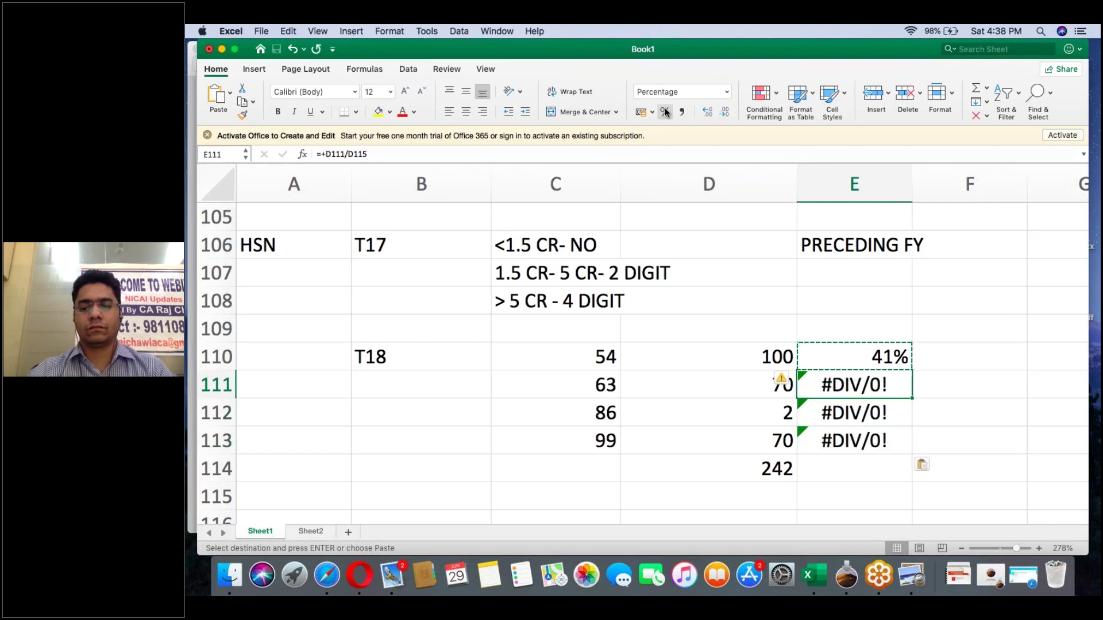
text(+)
key(Left)
text(/)
key(Left)
key(Down)
key(Down)
key(Down)
key(Return)
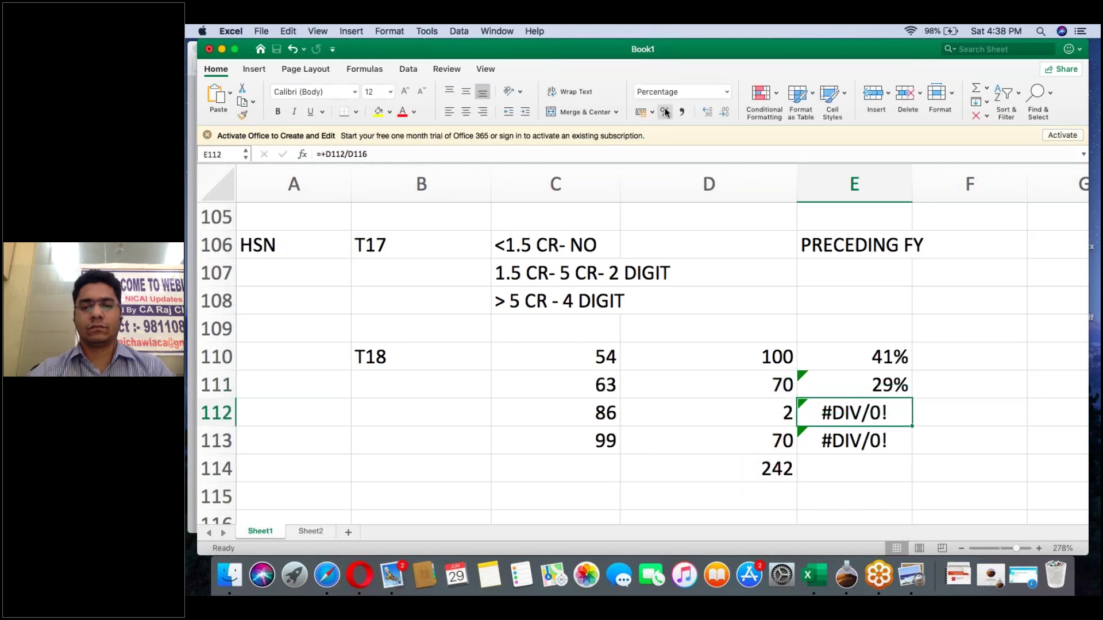
Replace the formula in E112 with code 86's share of the total, D112 divided by D114.
text(+)
key(Left)
text(/)
key(Left)
key(Down)
key(Down)
key(Return)
Replace the formula in E113 with code 99's share of the total, D113 divided by D114.
text(+)
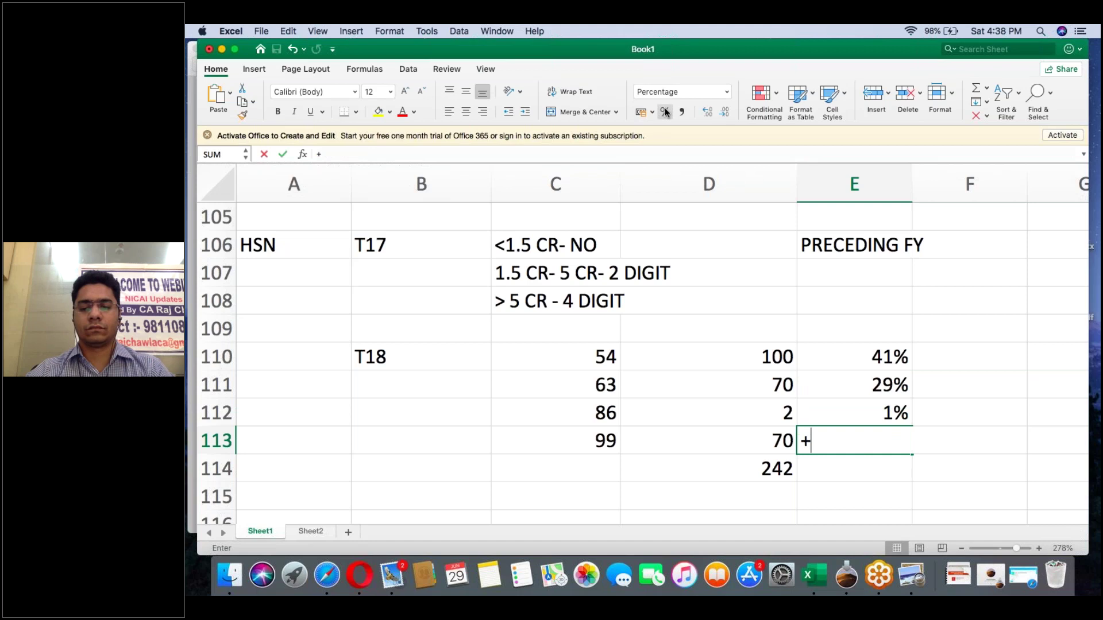
key(Left)
text(/)
key(Left)
key(Down)
key(Return)
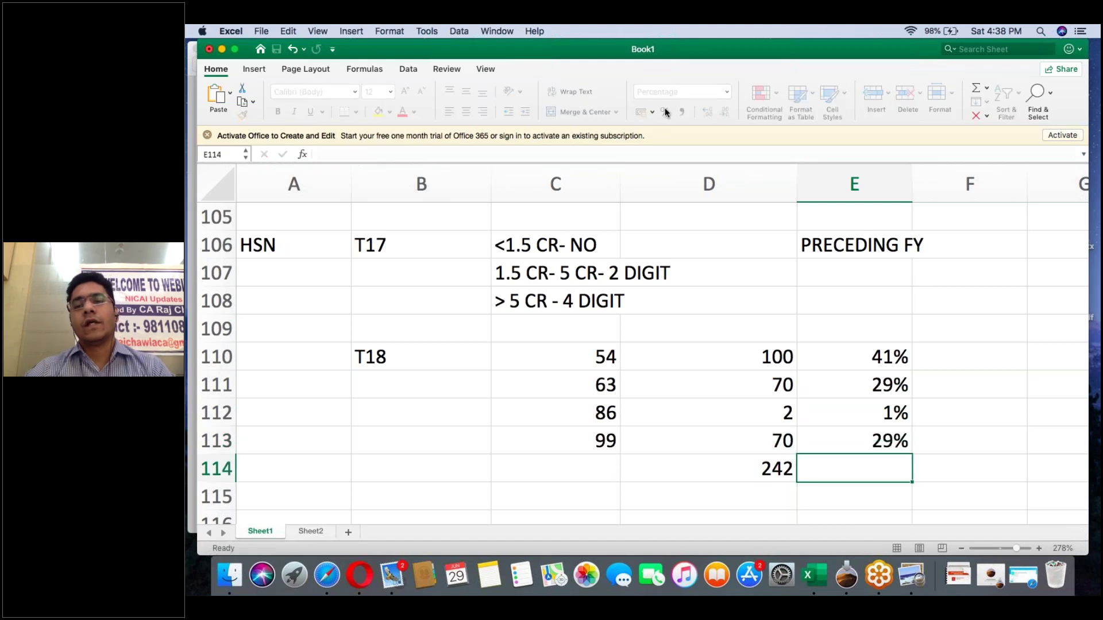
Mark the reportable codes 54, 63 and 99 with an asterisk (*) in cells F110, F111 and F113.
key(Up)
key(Up)
key(Up)
key(Up)
key(Right)
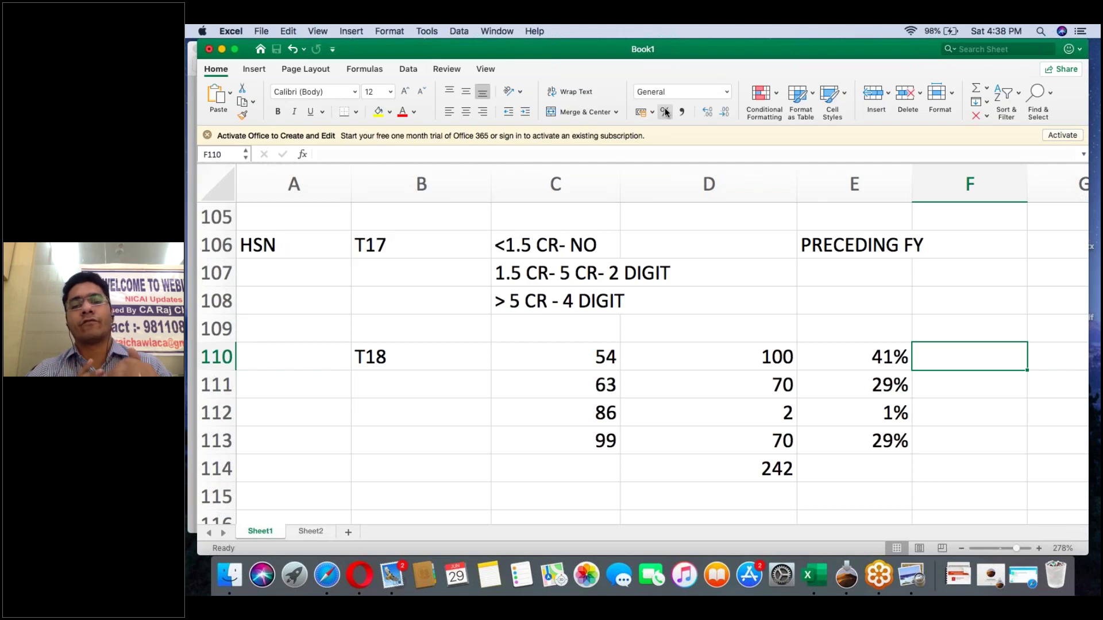
text(8)
key(Return)
key(Up)
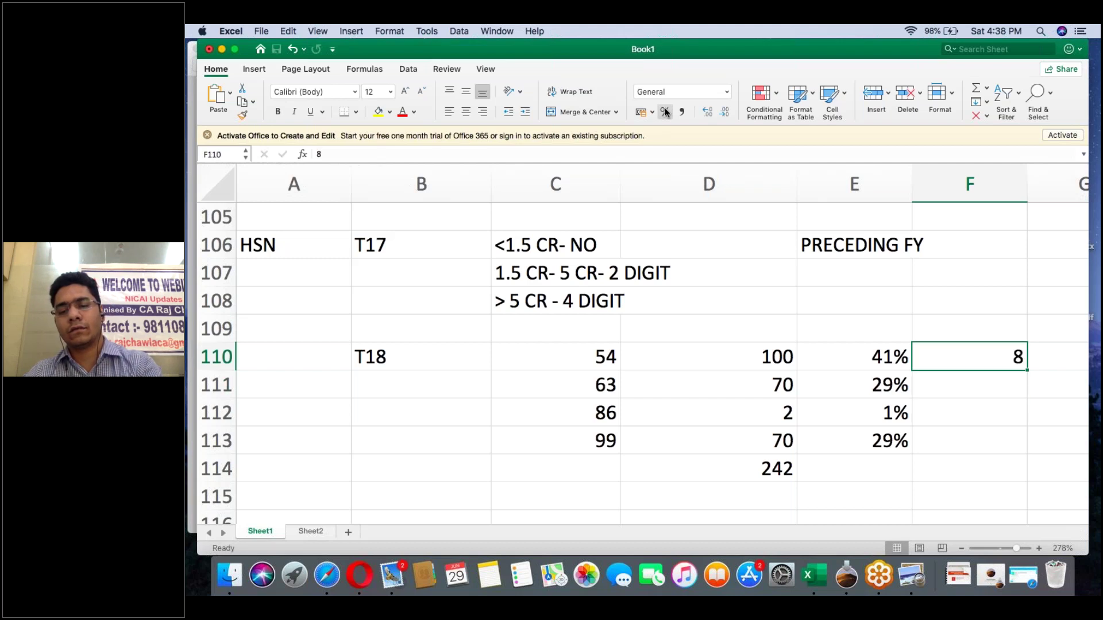
text(*)
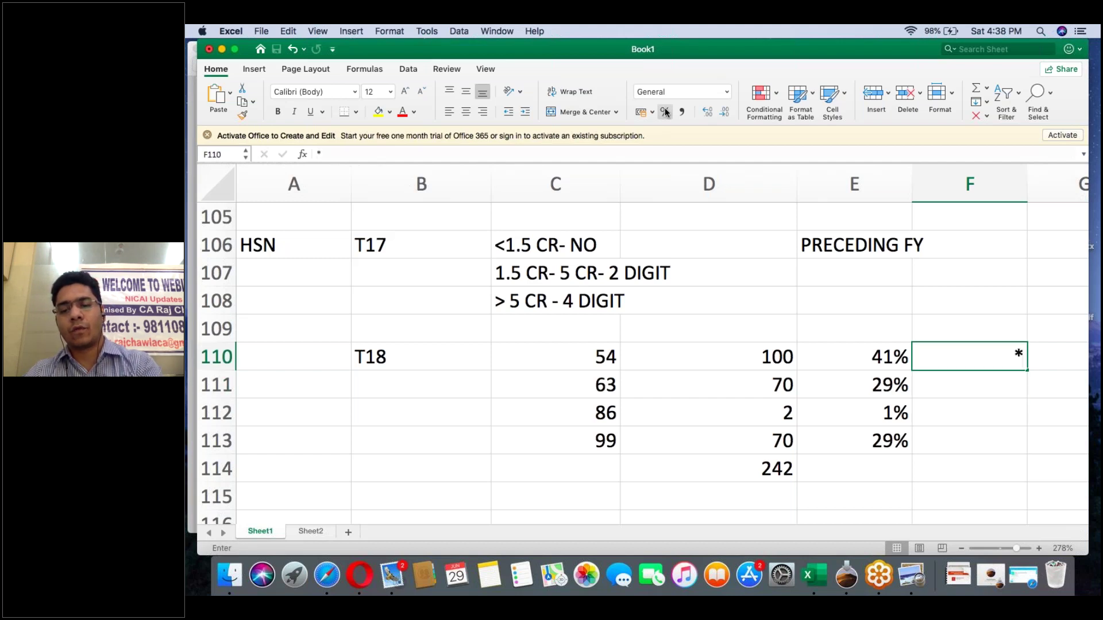
key(Return)
text(*)
key(Return)
key(Return)
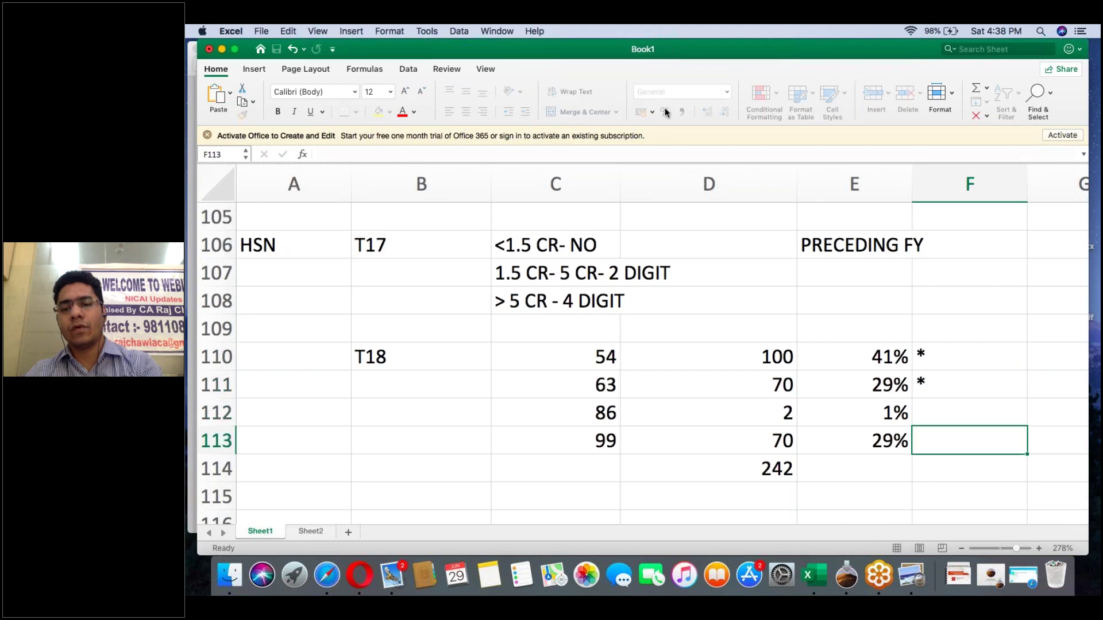
text(*)
key(Return)
key(Up)
key(Up)
key(Left)
key(Left)
key(Left)
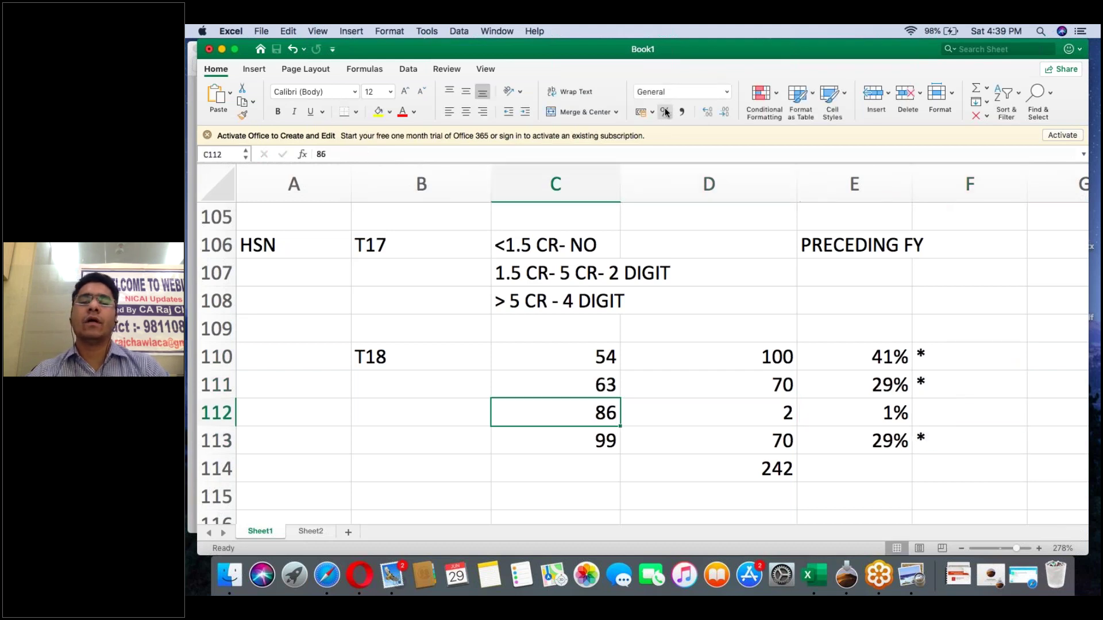
key(Left)
key(Left)
key(Up)
key(Up)
key(Right)
key(Right)
key(Down)
key(Down)
key(Right)
key(Right)
key(Right)
key(Left)
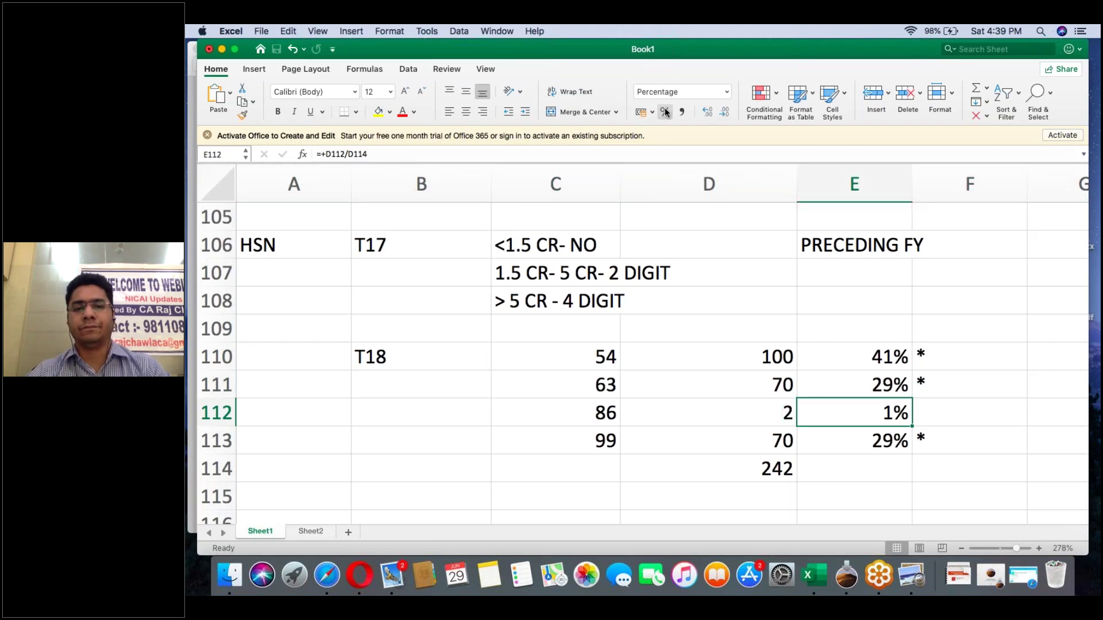
Switch to the annual return PDF guide in Preview to read the HSN reporting rules for purchases, and return to the Excel worksheet.
key(super+Tab)
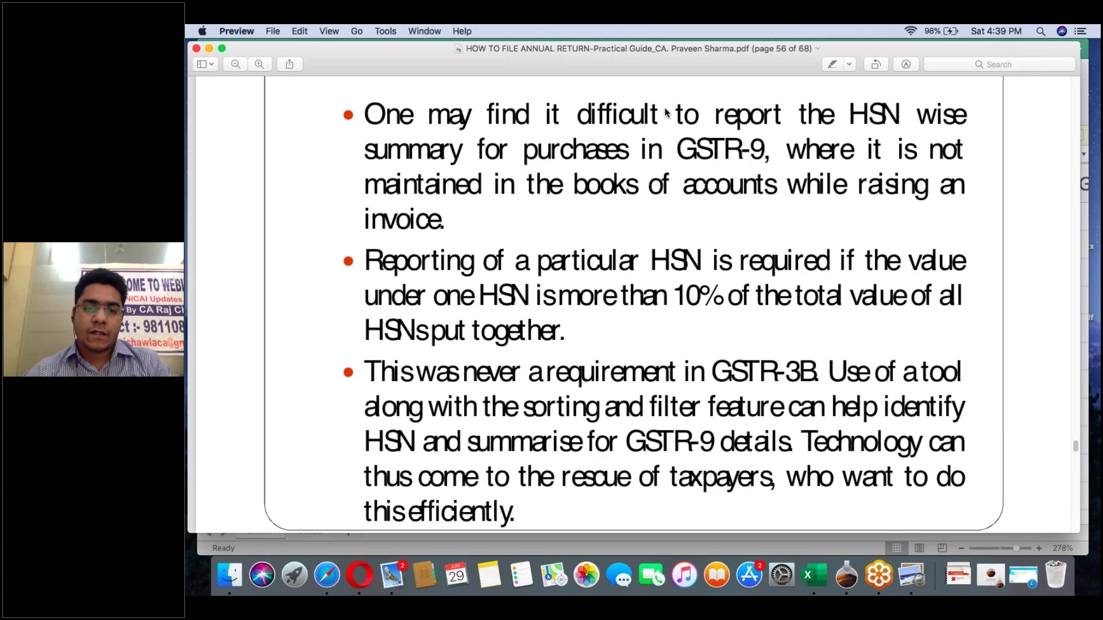
key(super+Tab)
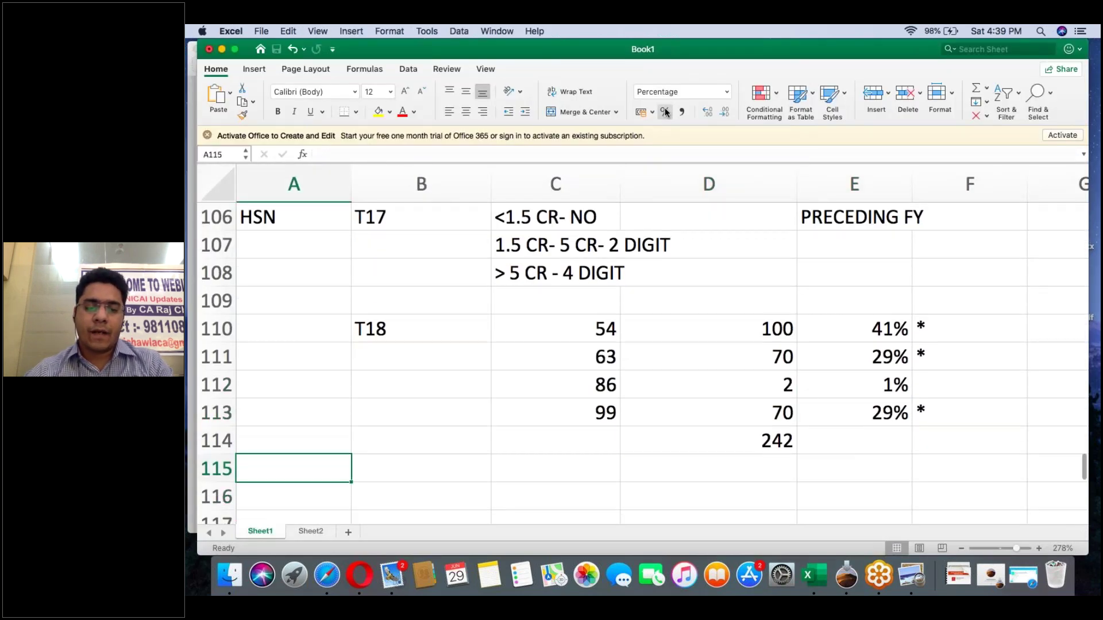
Enter the supplier type notes REGULAR in A115 and COMPOISITON in B115.
text(REGULAR)
key(Tab)
text(COMPOISITON)
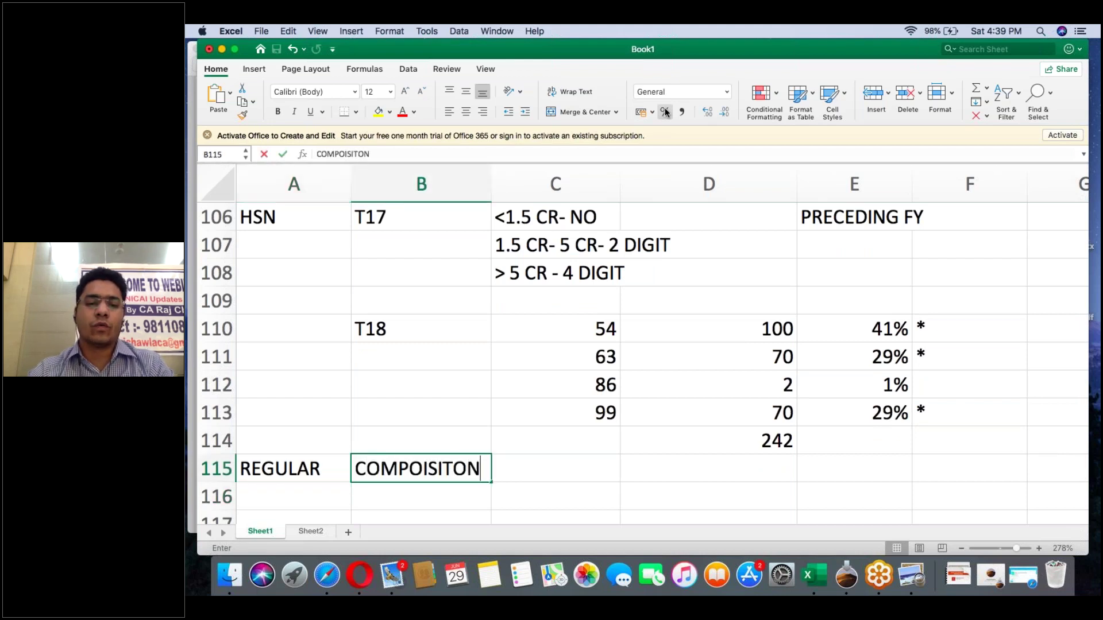
key(Return)
Add the HSN notes for the composition entry: HSNX in C115 and TAKEN in C116.
key(Up)
key(Right)
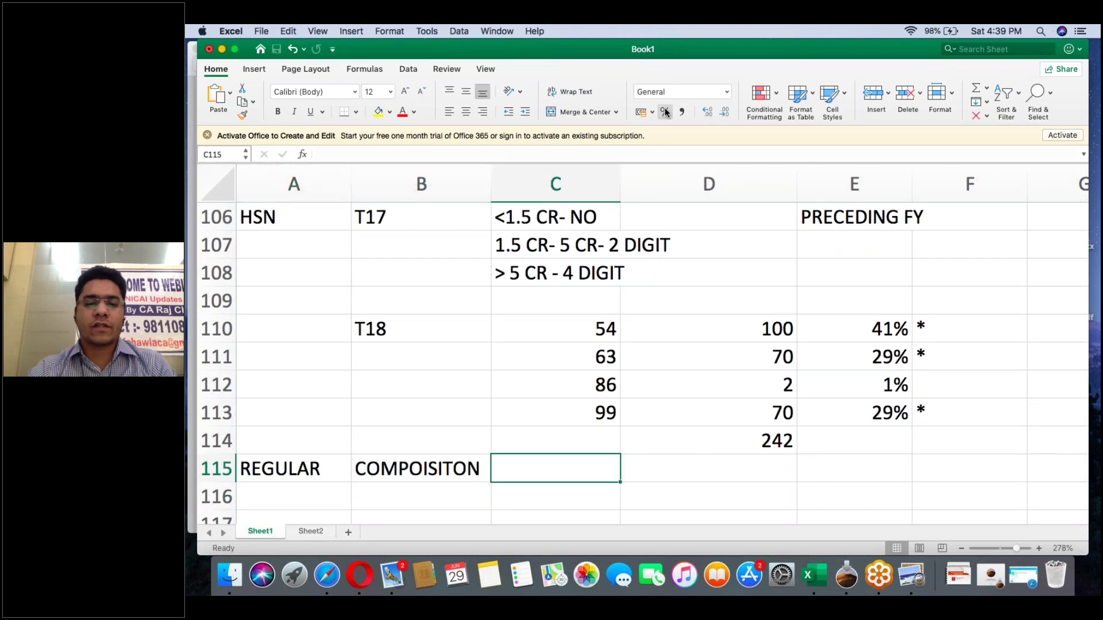
text(HSNX)
key(Return)
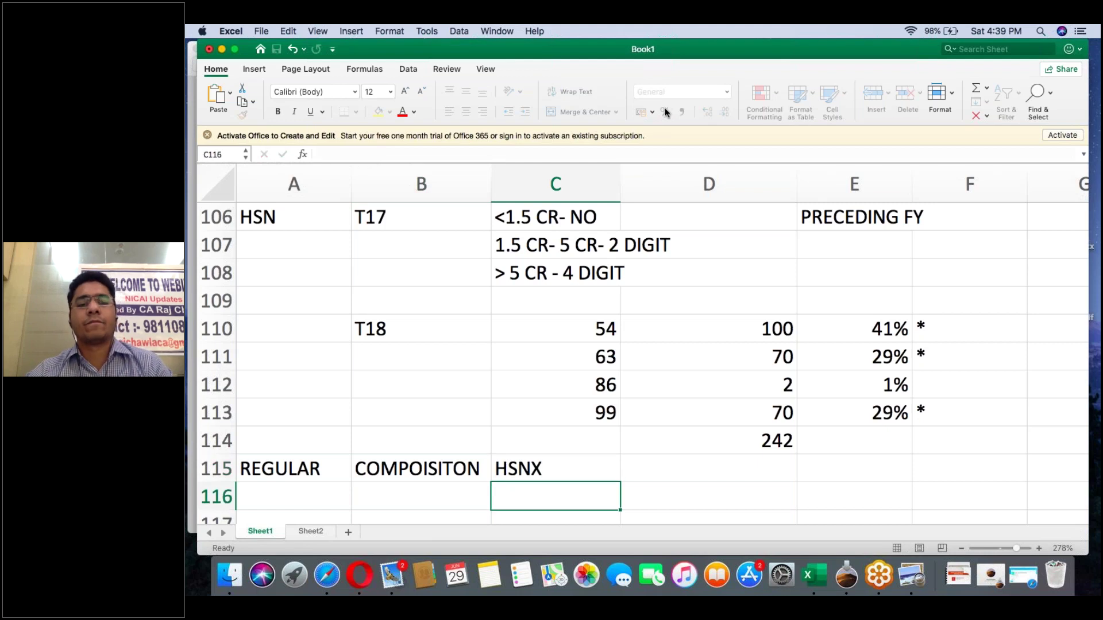
key(Up)
key(Down)
key(Left)
key(Right)
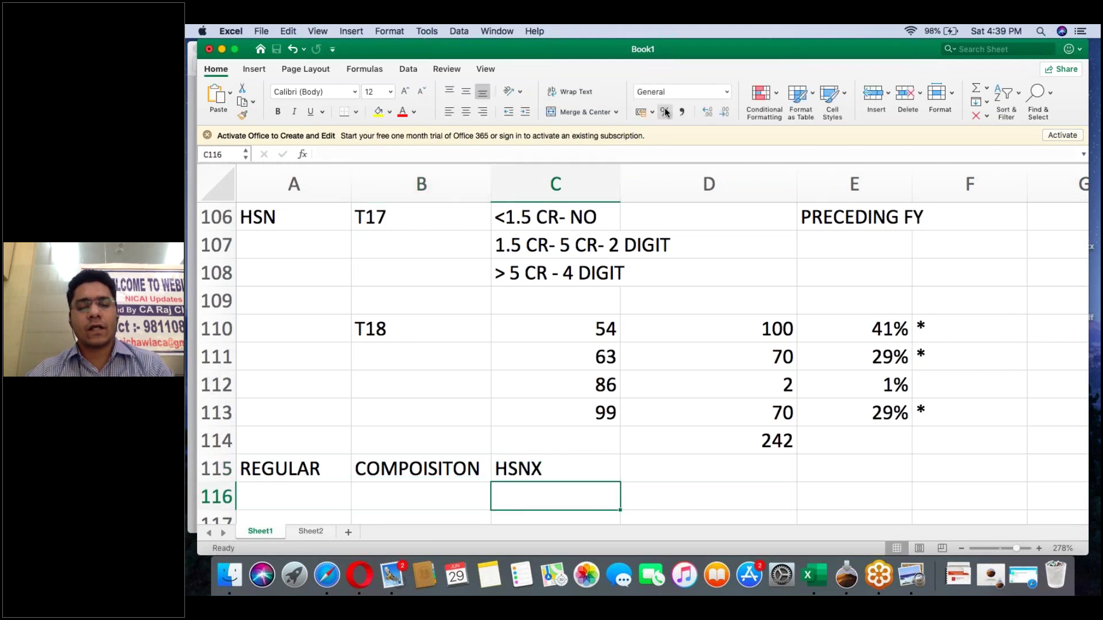
text(TAKEN)
key(Return)
Add the unregistered dealer notes: URD in B117, HSN X in C117 and TAKEN in C118.
key(Left)
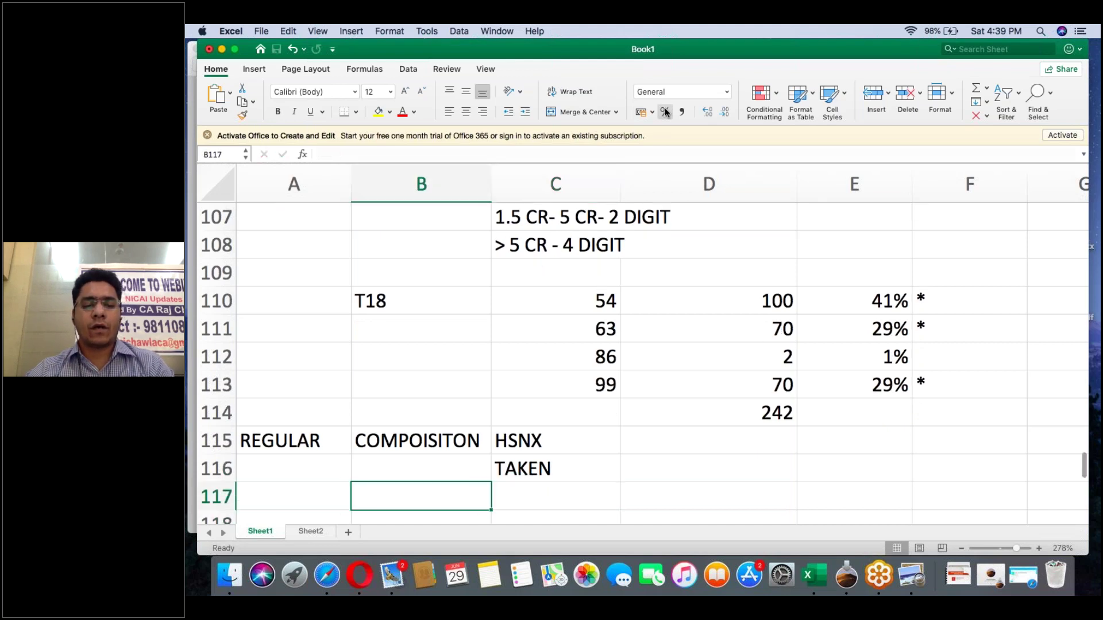
text(URD)
key(Tab)
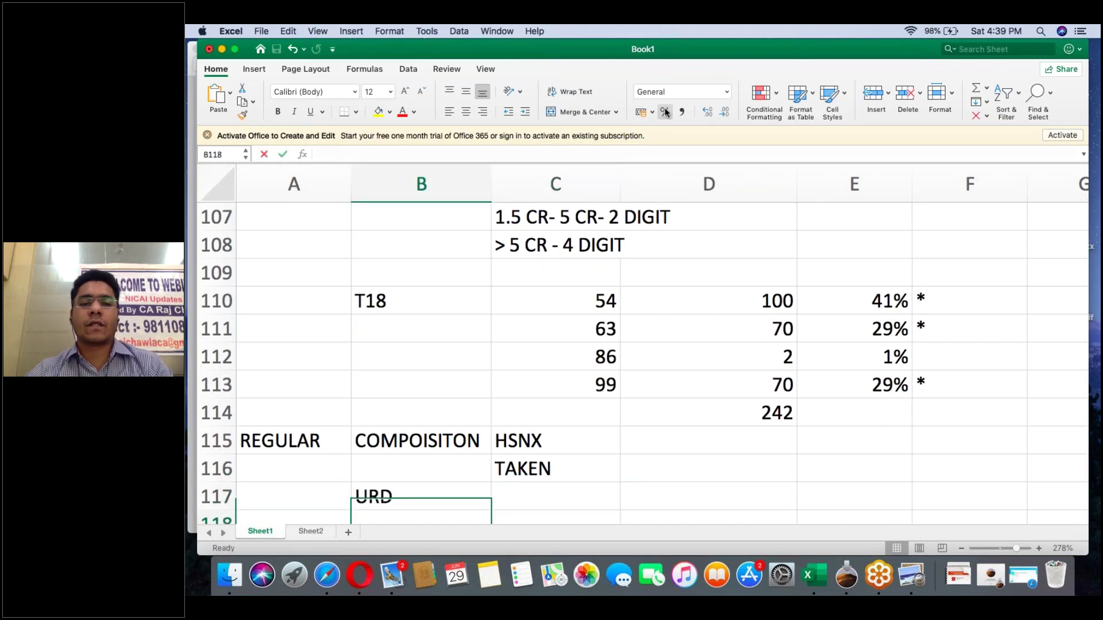
text(HSN X)
key(Return)
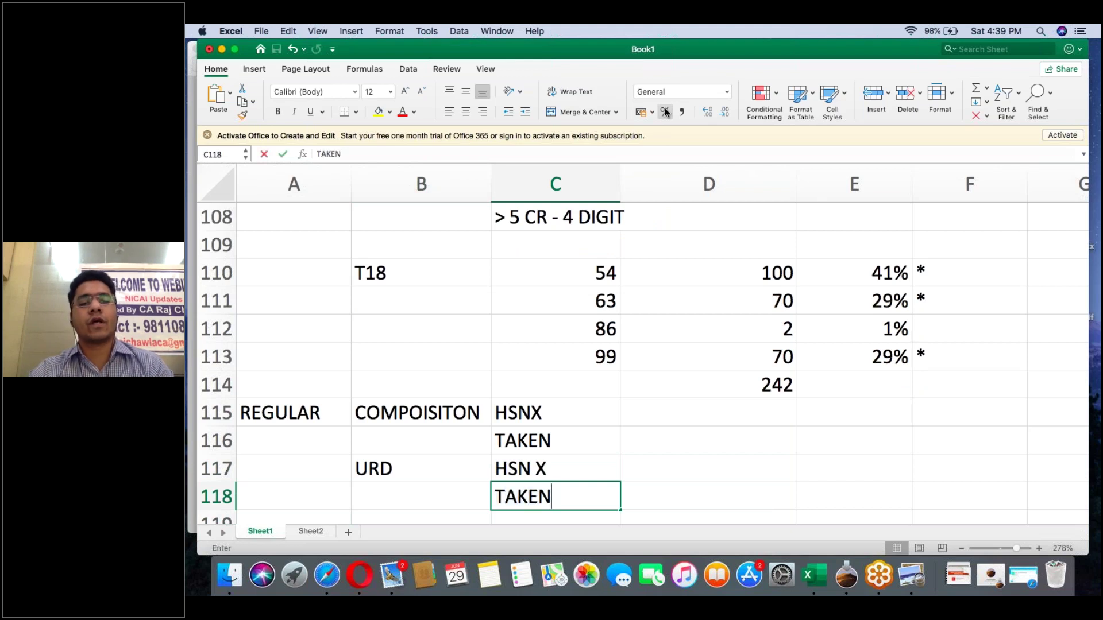
key(Return)
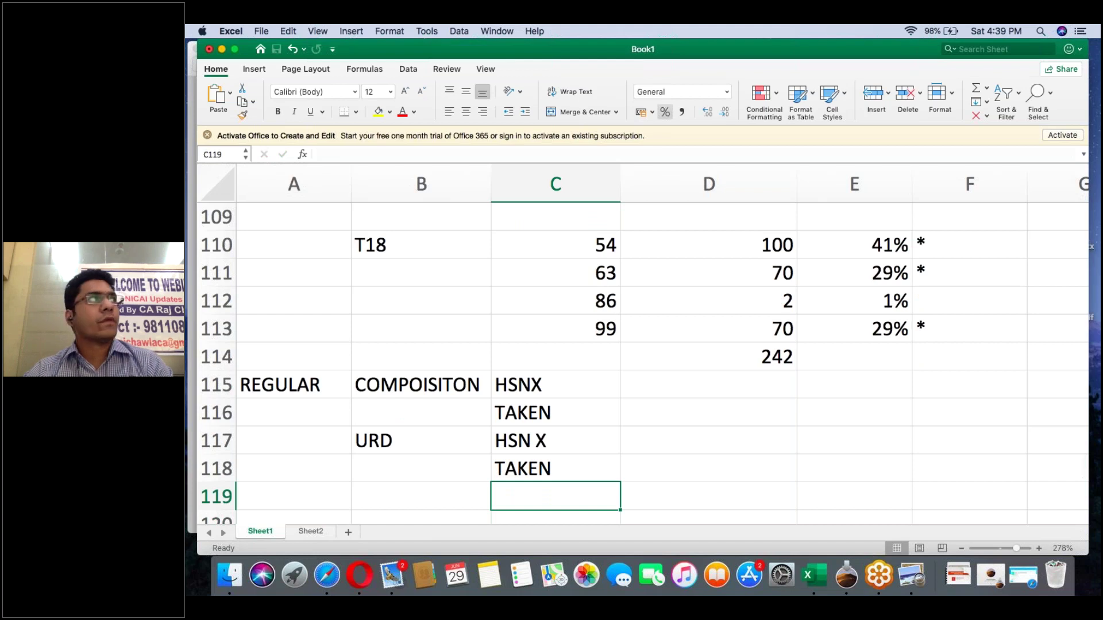
Switch to the annual return PDF guide in Preview.
key(super+Tab)
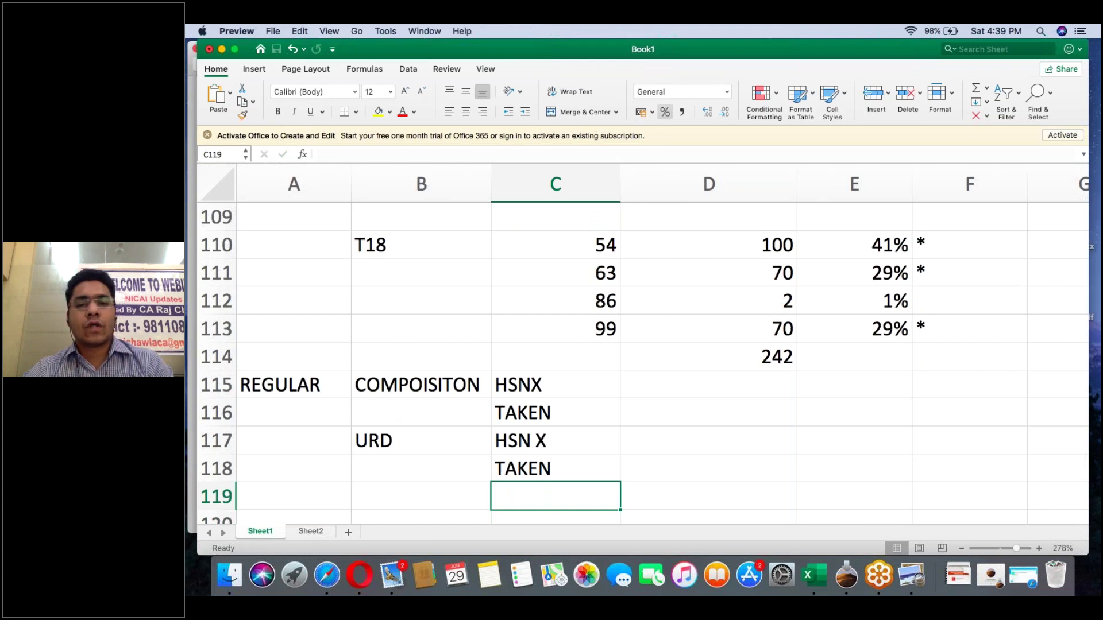